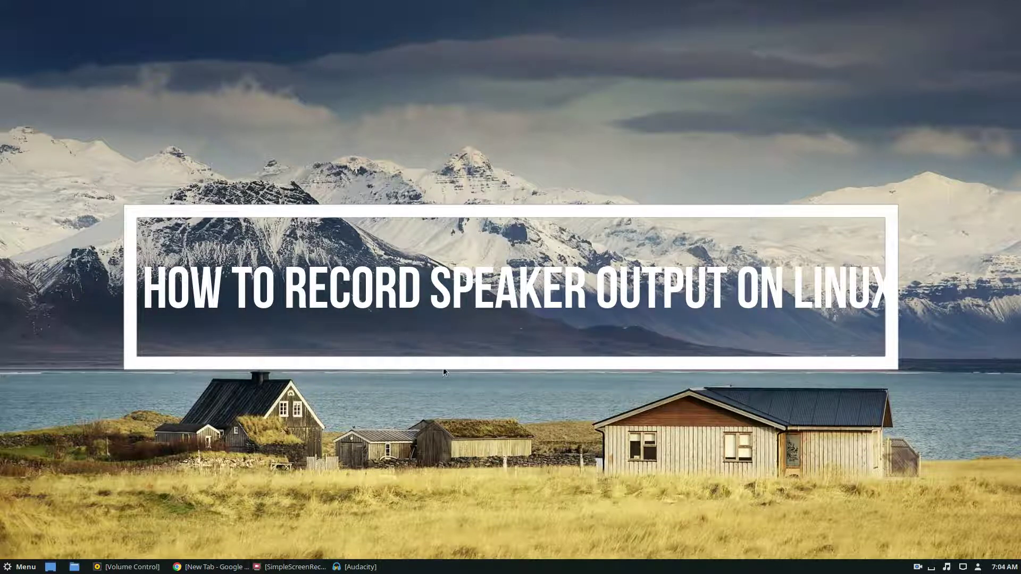
Minimize the screen recorder and Audacity, then restore Audacity's empty project
click(322, 568)
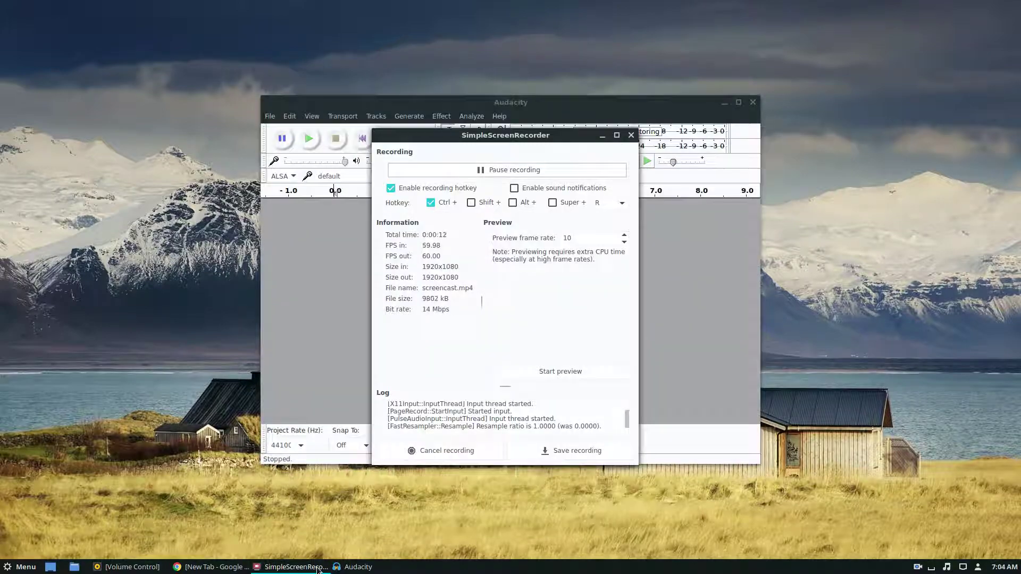
click(322, 568)
click(359, 568)
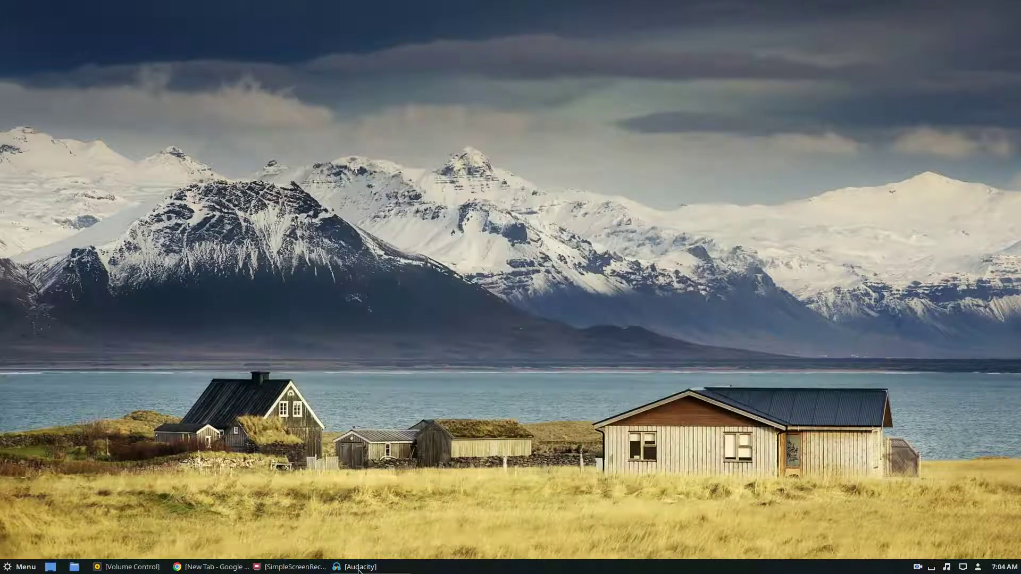
click(359, 568)
click(739, 103)
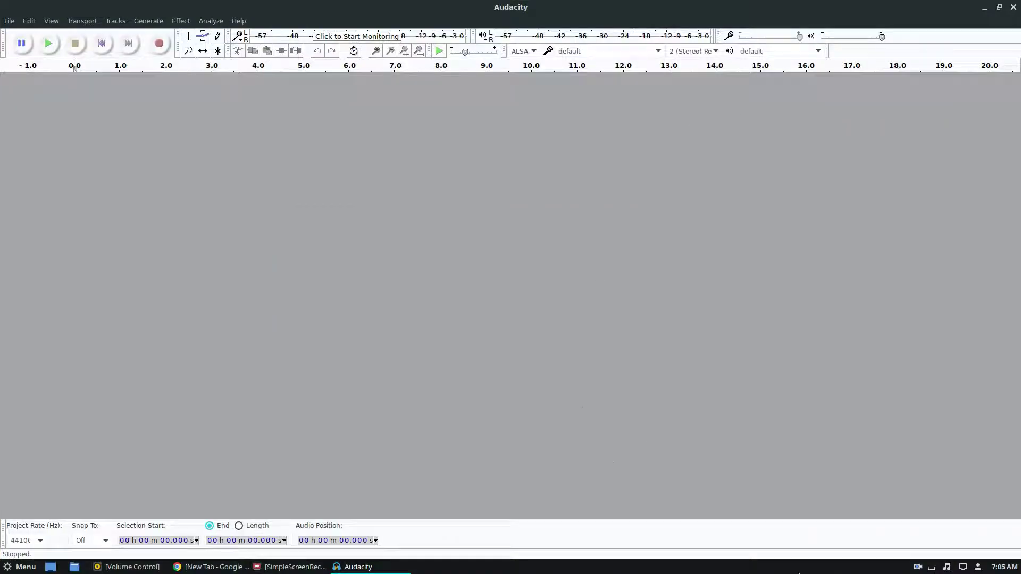
click(917, 569)
click(213, 484)
click(145, 570)
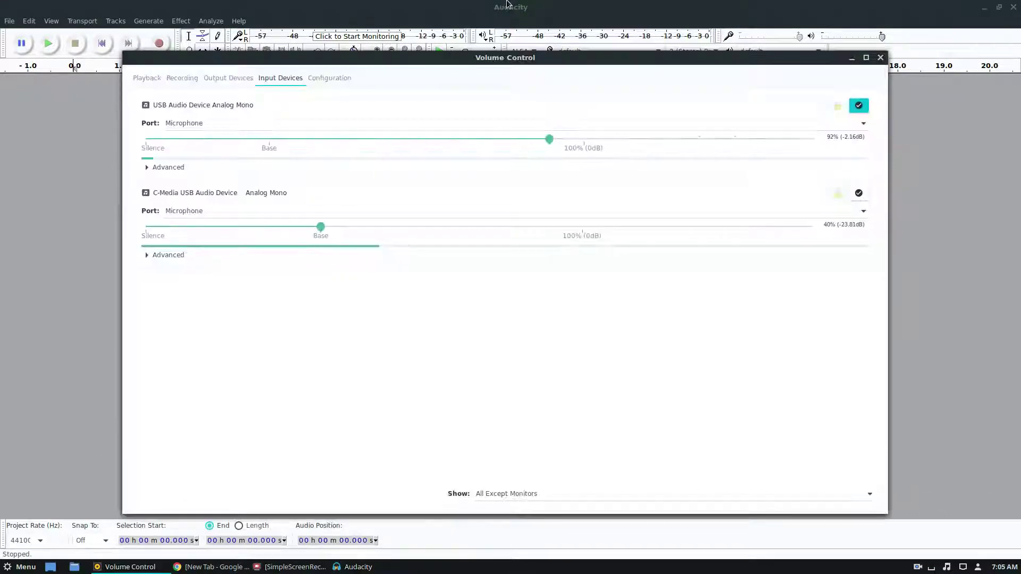
mouse_move(466, 61)
mouse_down()
mouse_move(471, 43)
mouse_move(460, 50)
mouse_up()
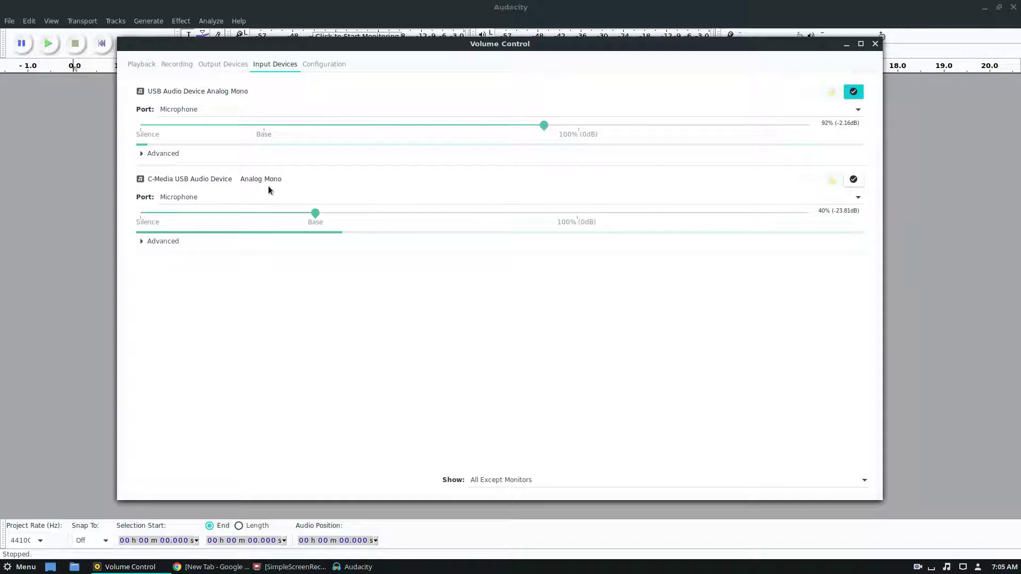
click(325, 64)
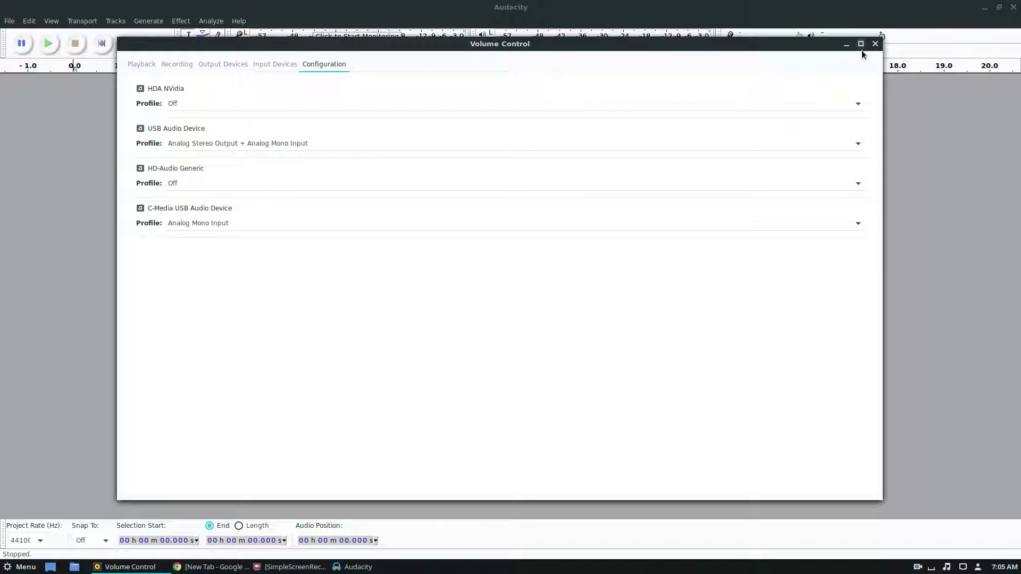
click(847, 45)
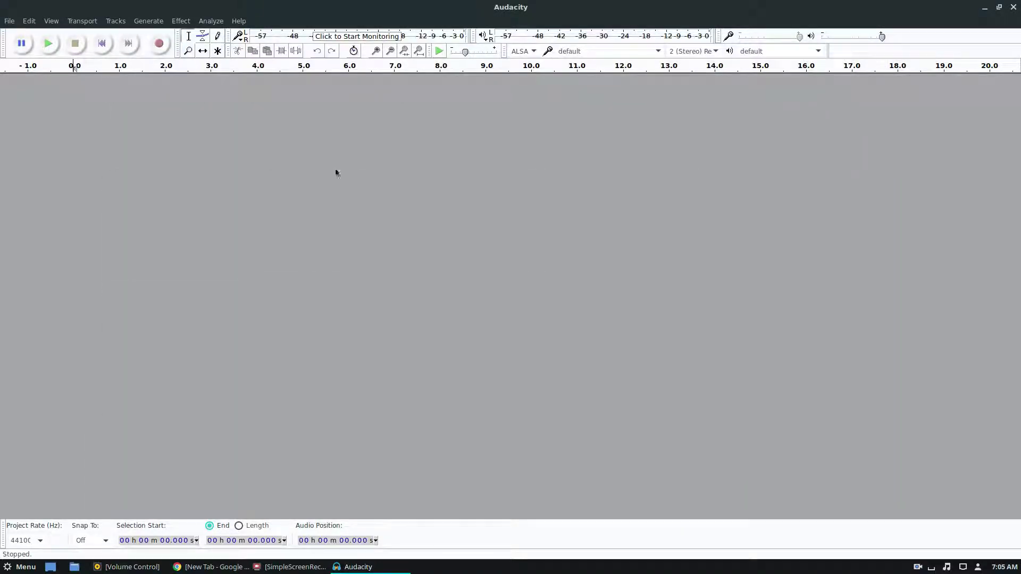
Launch Spotify from the launcher search, show Recently Played, then minimize it
key(super)
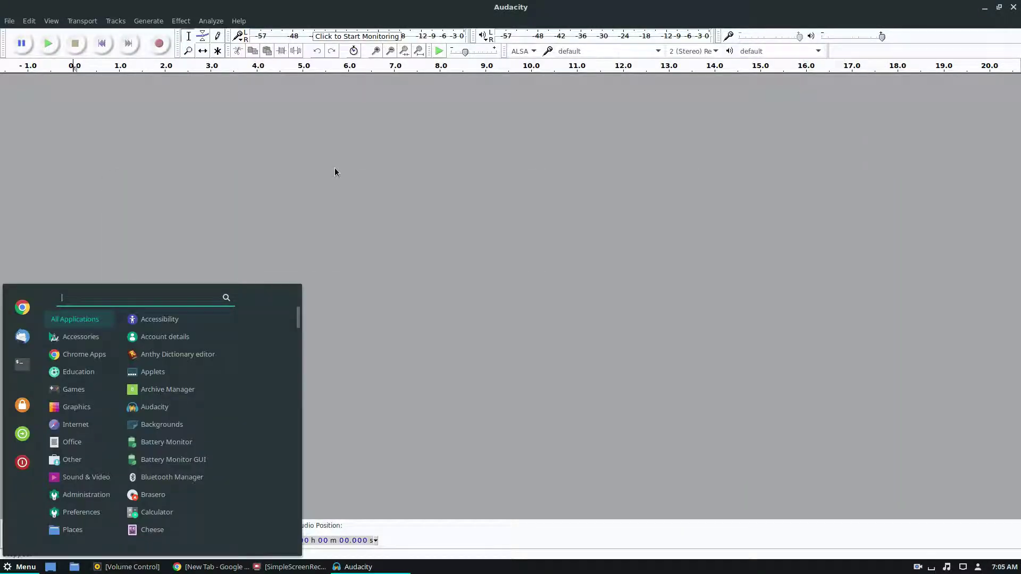
text(spl)
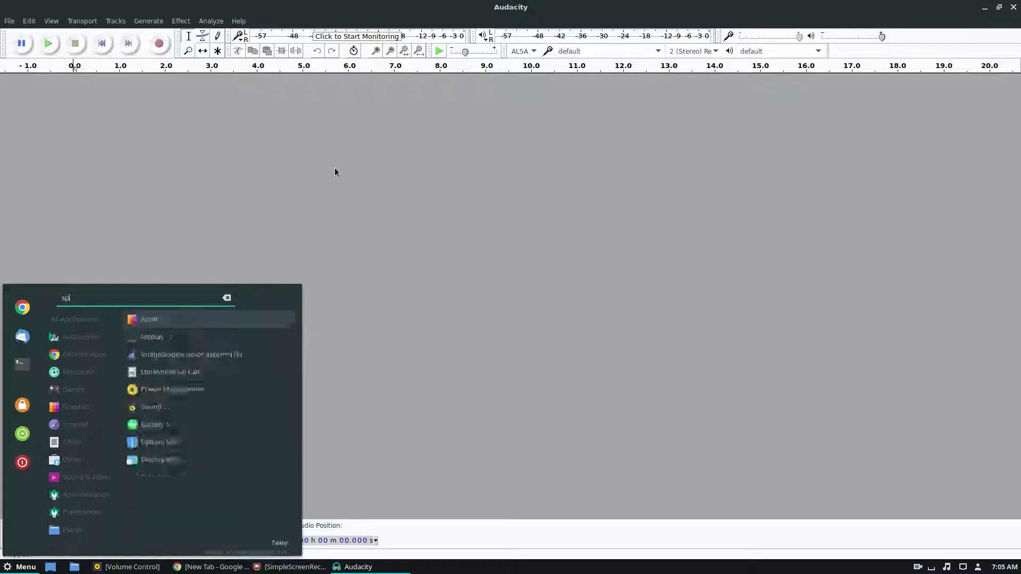
text(o)
key(Return)
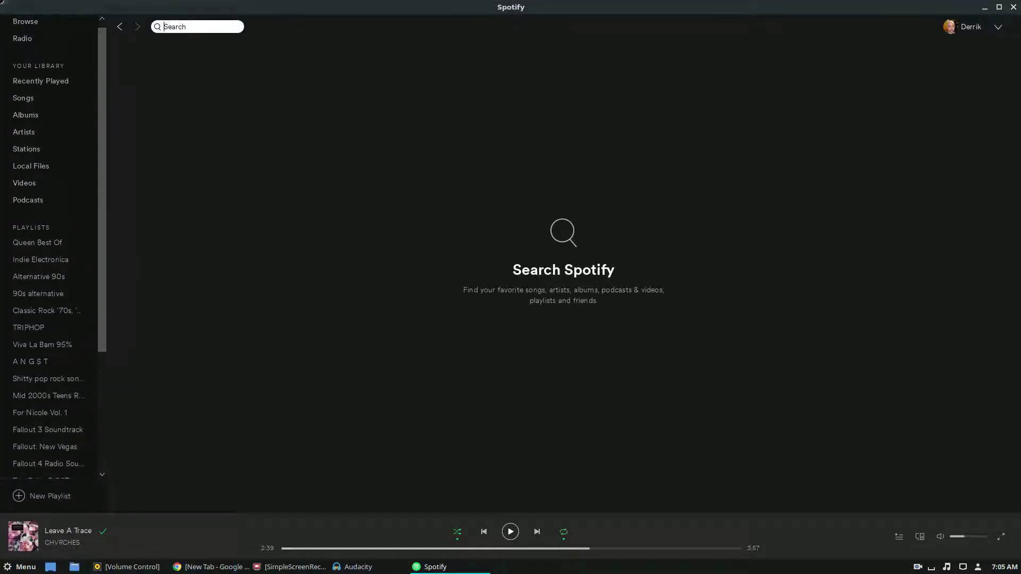
click(42, 99)
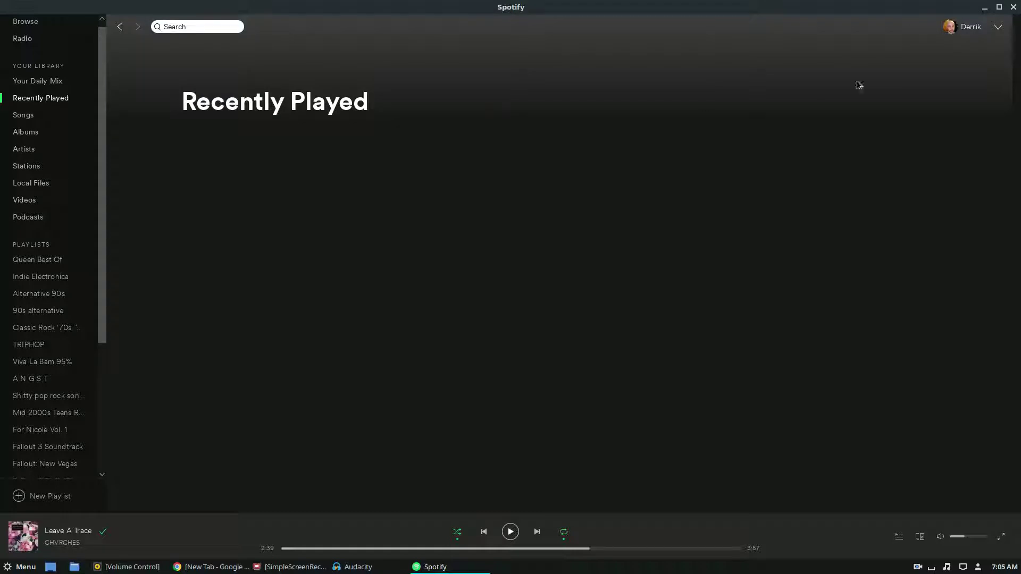
click(984, 8)
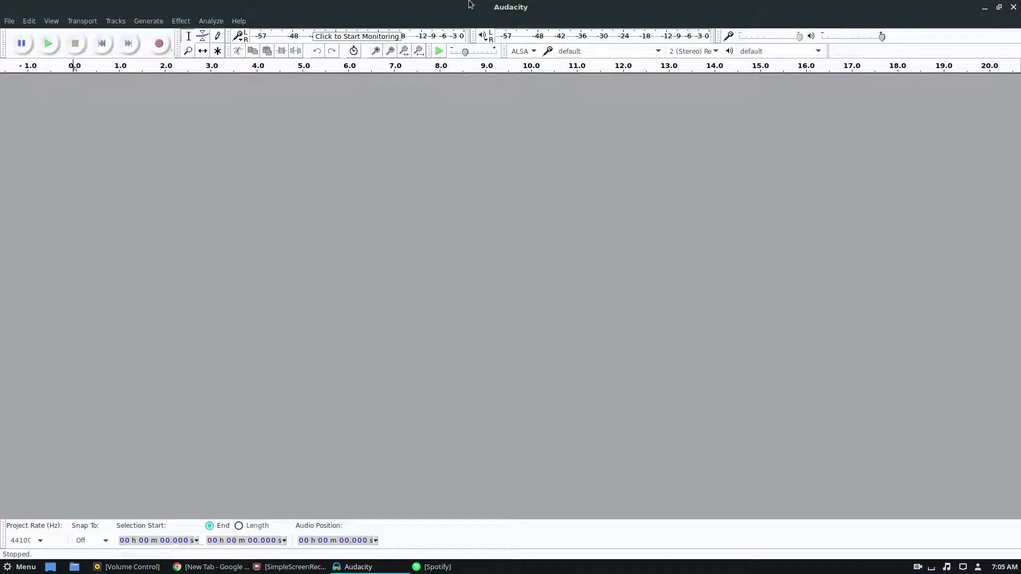
Start recording a new stereo track in Audacity and bring back PulseAudio Volume Control
click(161, 45)
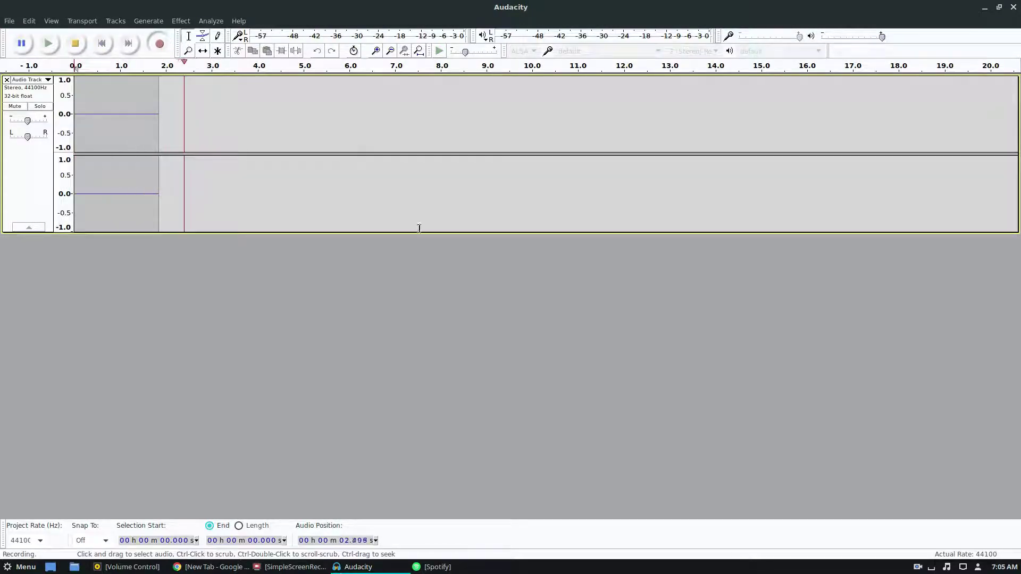
click(127, 567)
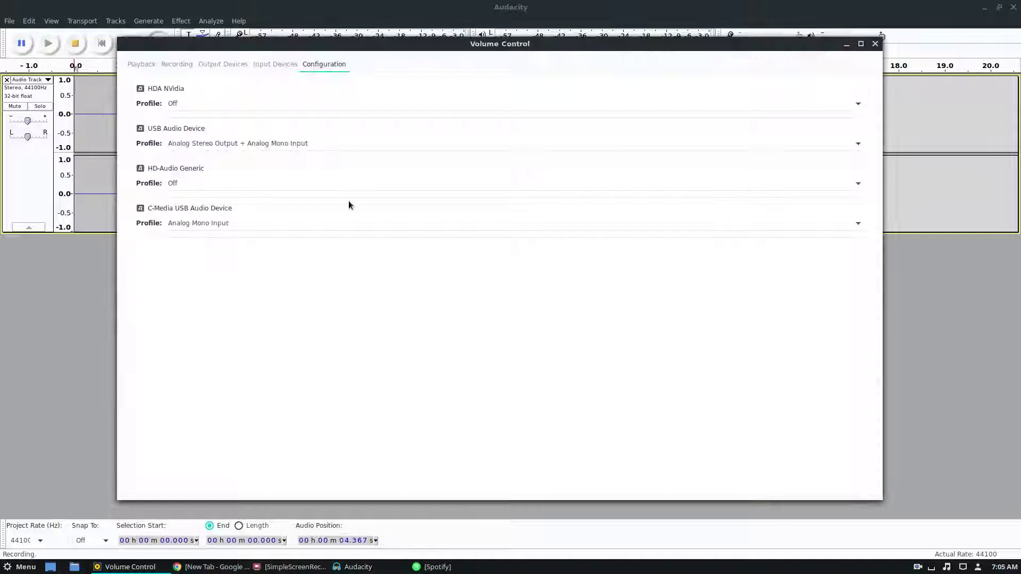
On the Recording tab, set Audacity's capture source to Monitor of USB Audio Device Analog Stereo
click(861, 44)
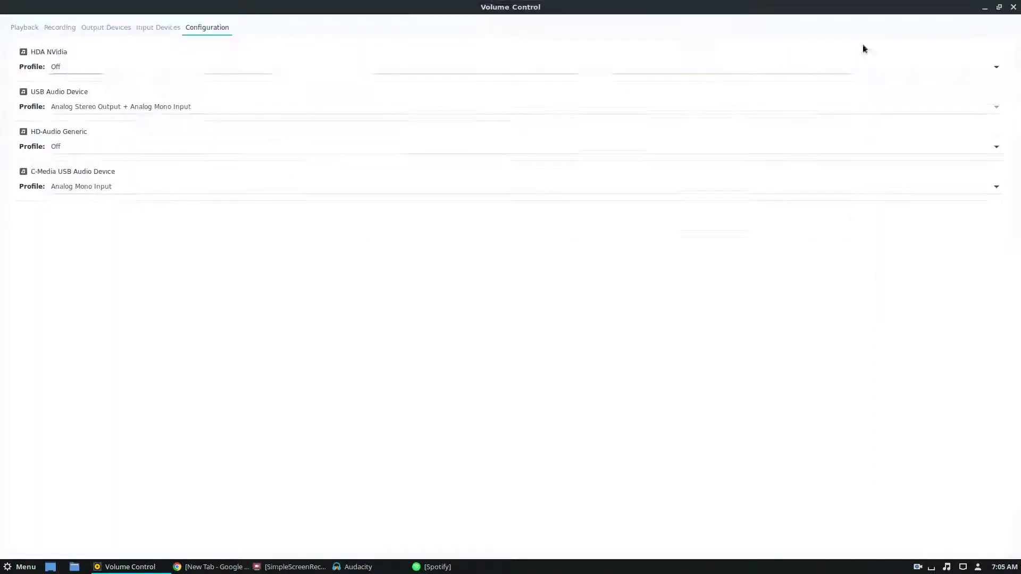
click(59, 27)
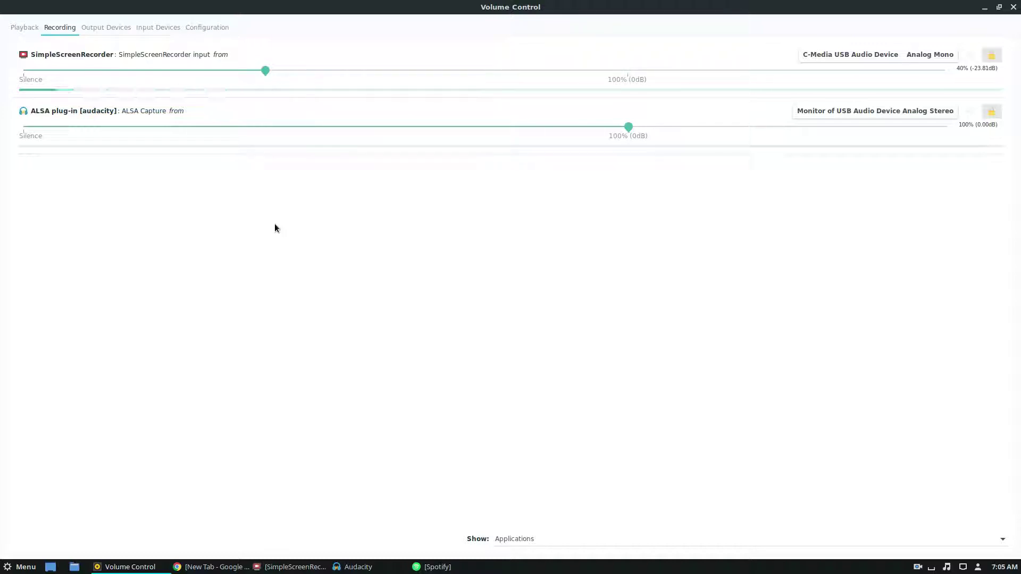
click(861, 116)
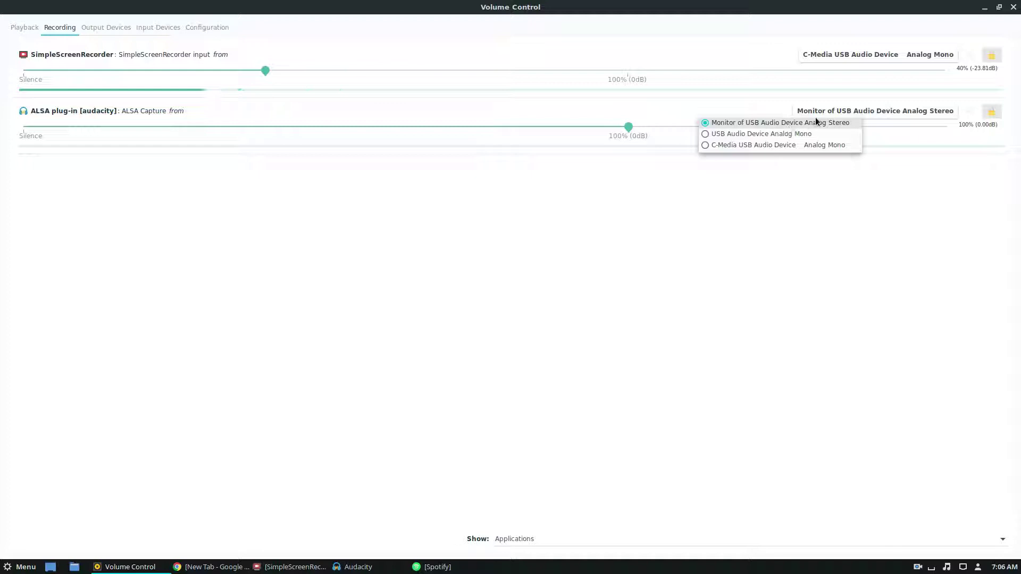
click(713, 134)
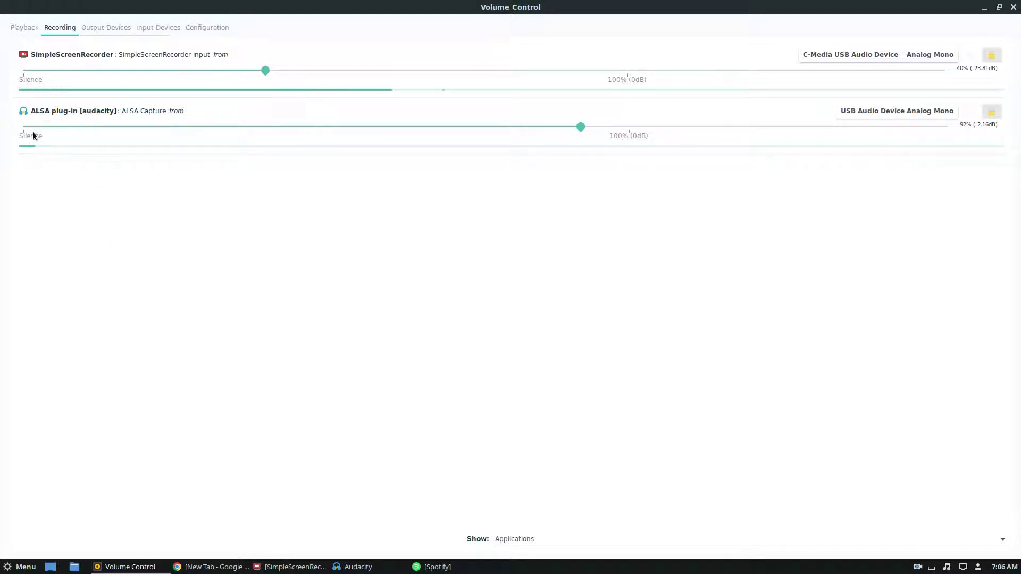
click(864, 113)
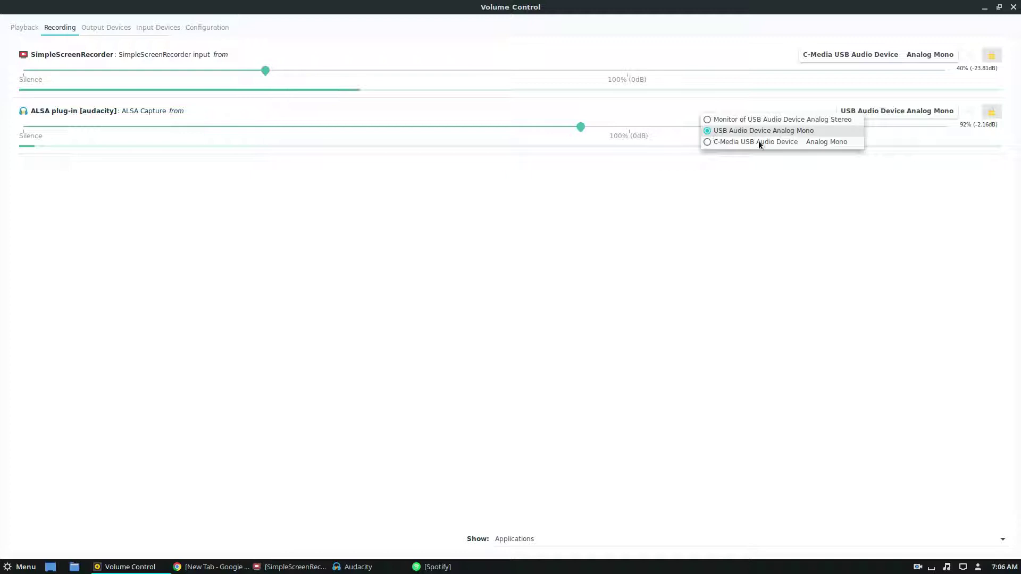
click(759, 121)
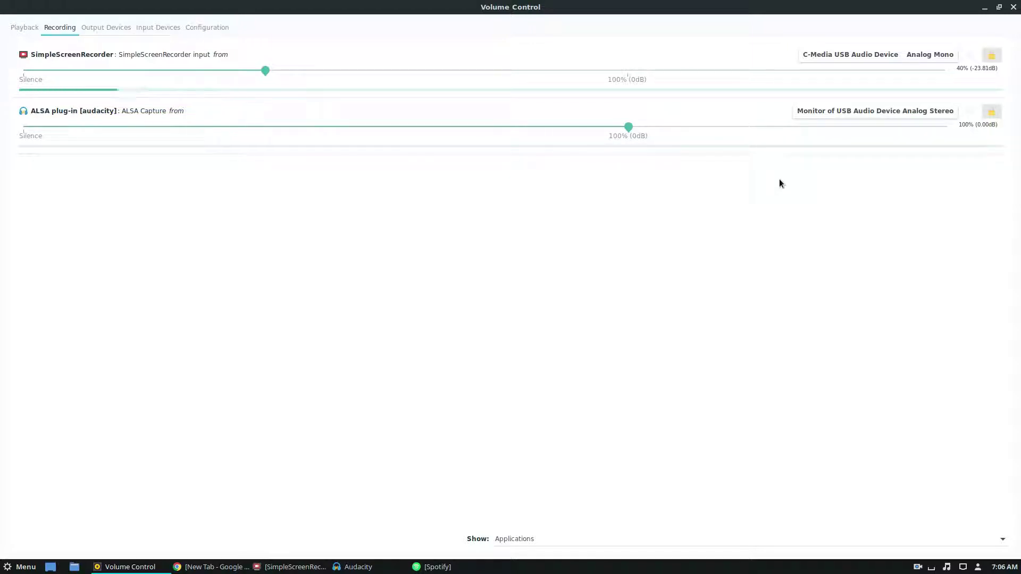
click(825, 112)
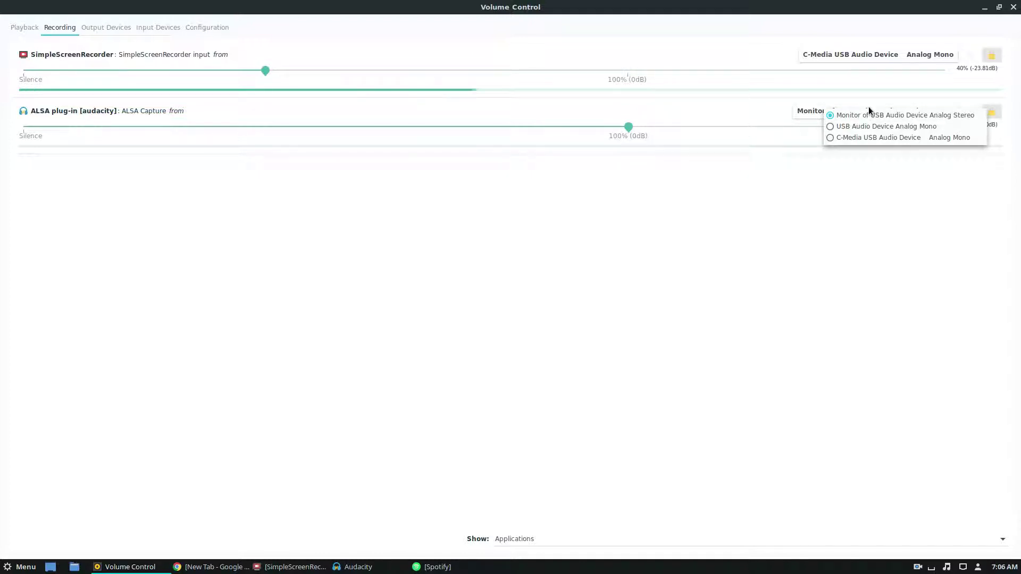
click(863, 185)
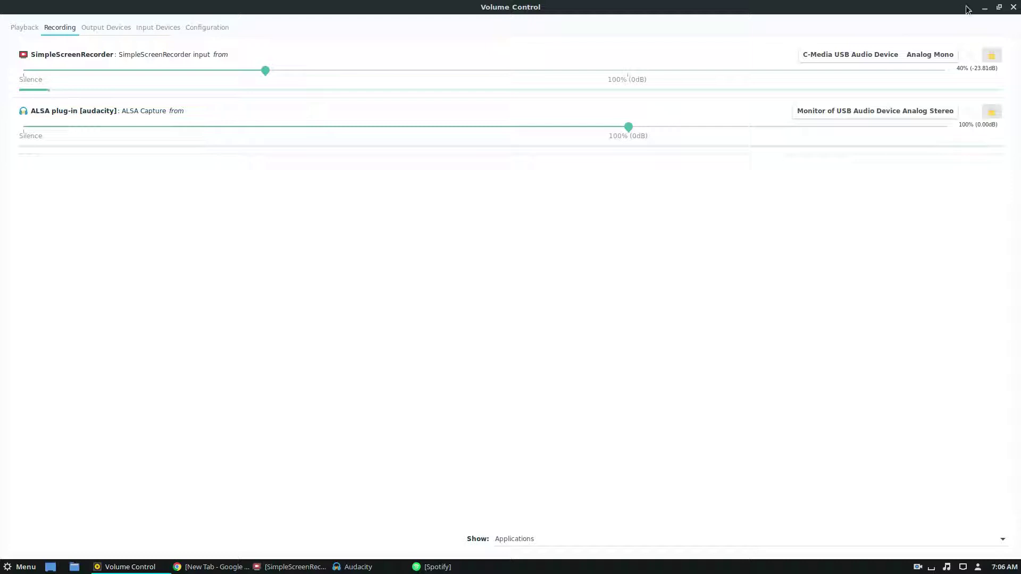
click(985, 7)
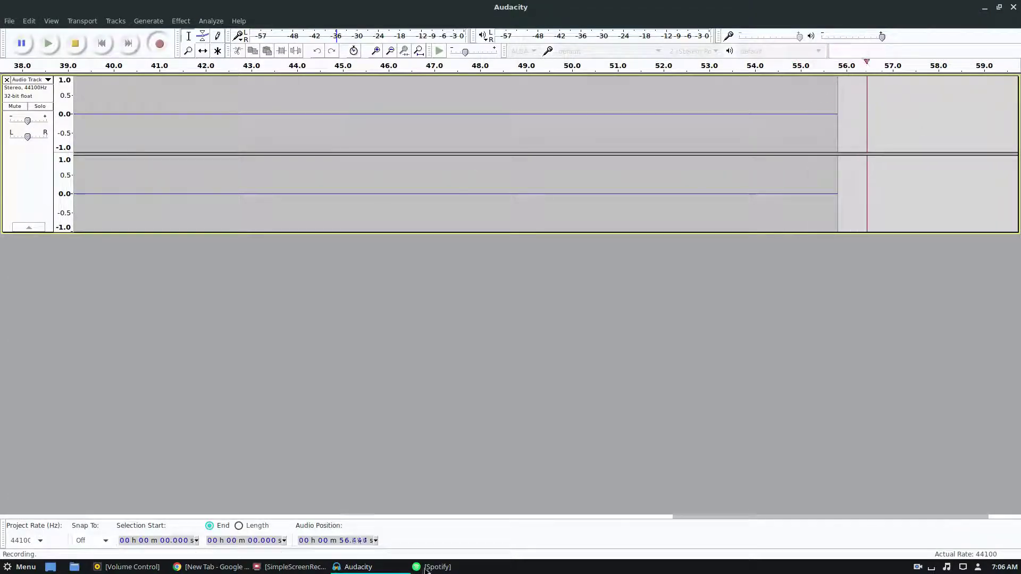
Stop the silent test recording and delete its stereo track
click(128, 567)
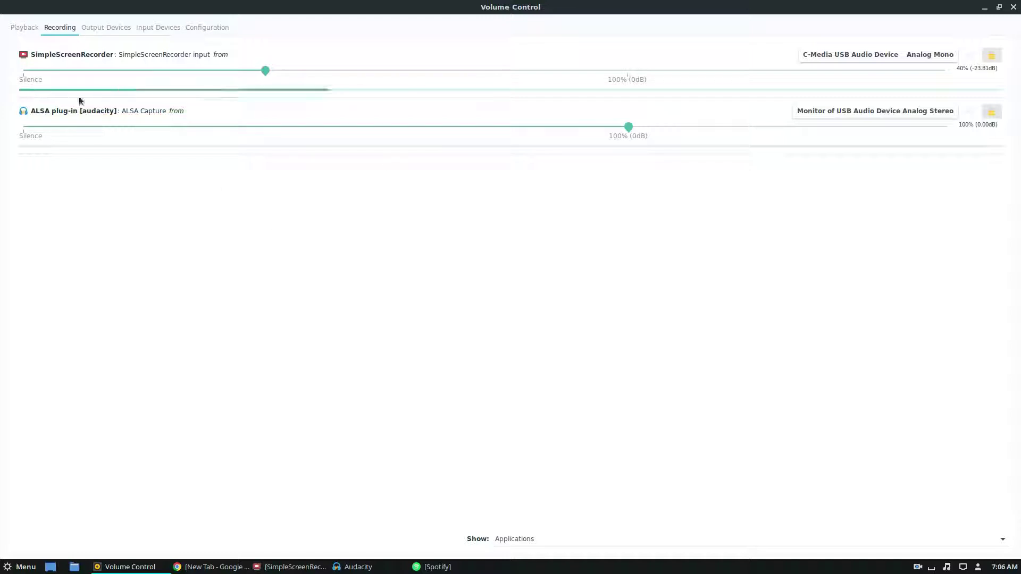
click(985, 7)
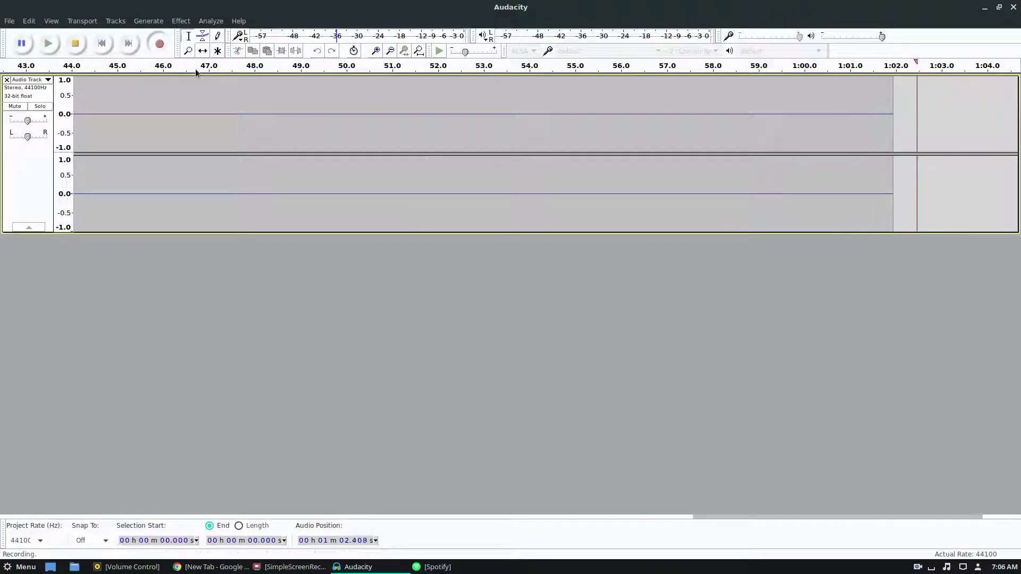
click(76, 47)
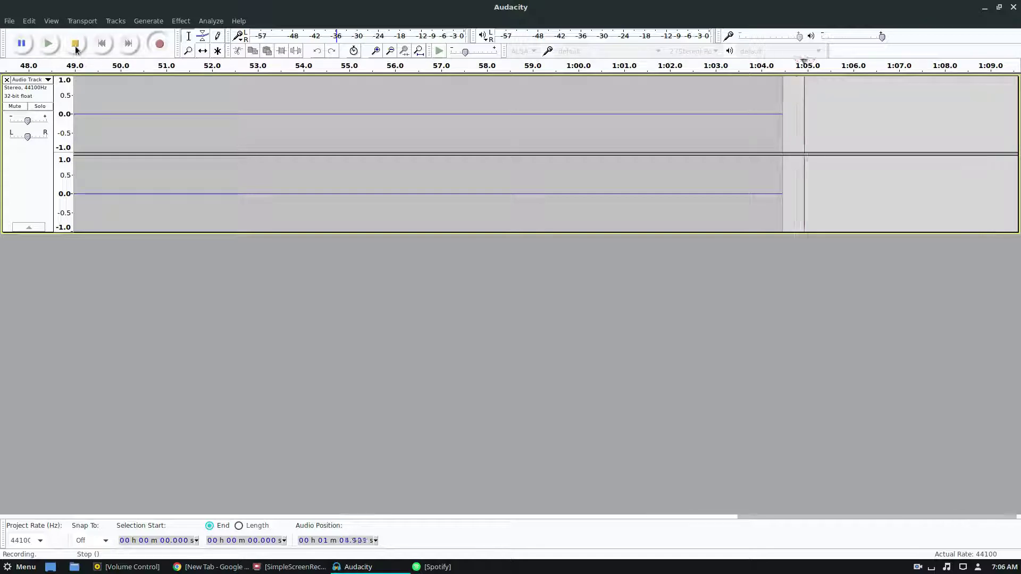
click(7, 79)
Open the Alice In Chains artist page, lower the volume slightly and play Sunshine
click(445, 569)
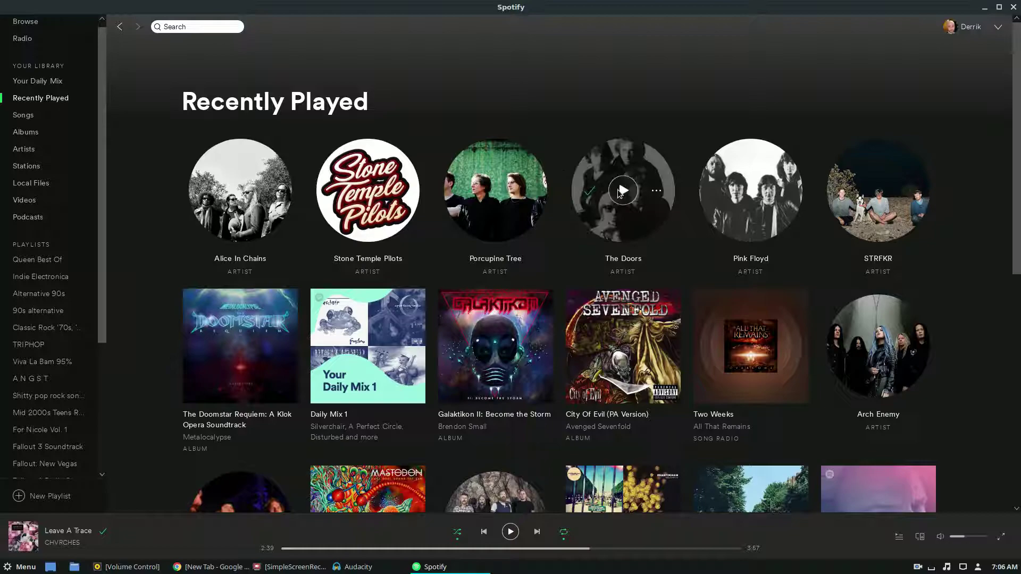
scroll(604, 333, down, 6)
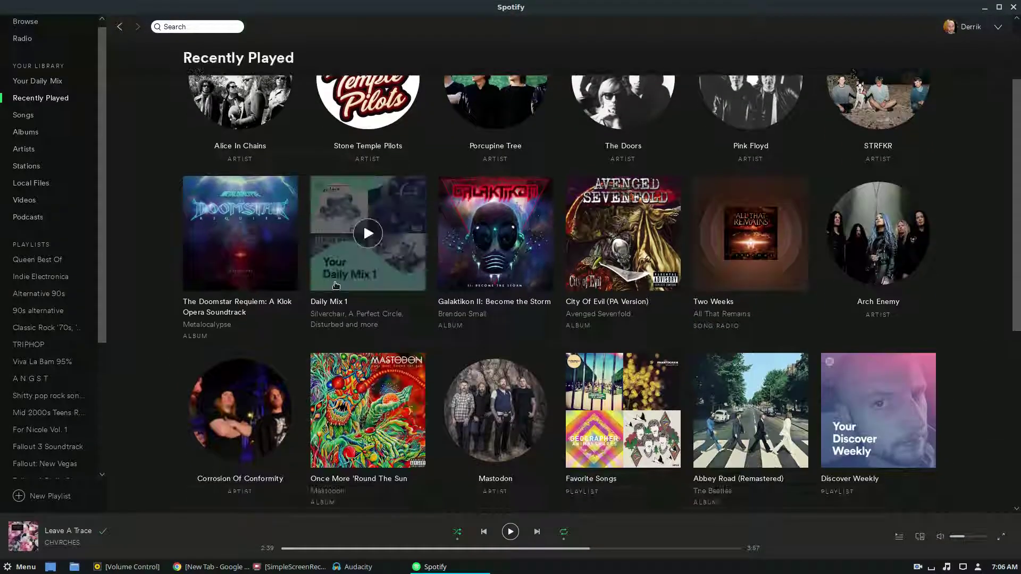
scroll(330, 458, up, 6)
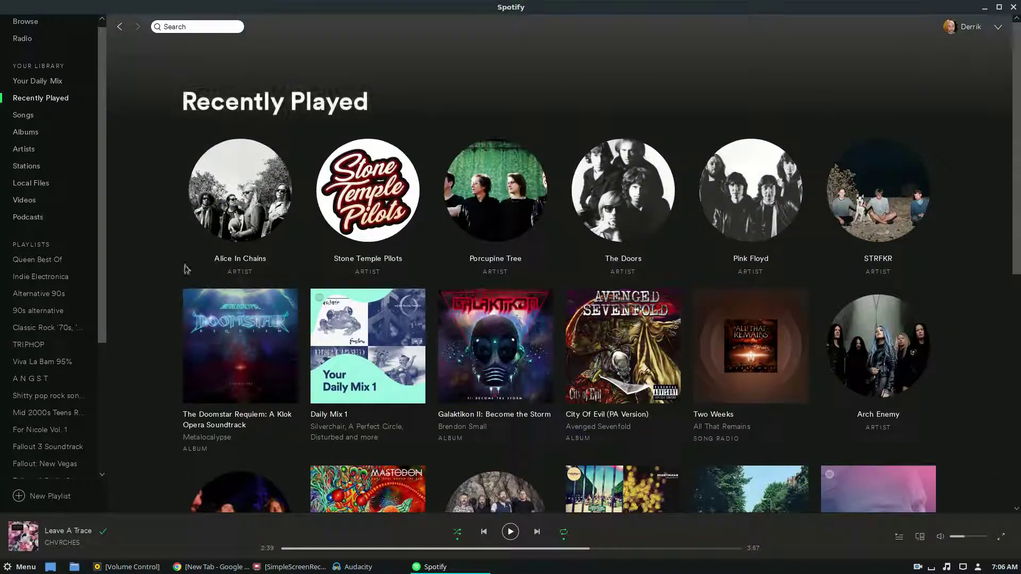
click(238, 259)
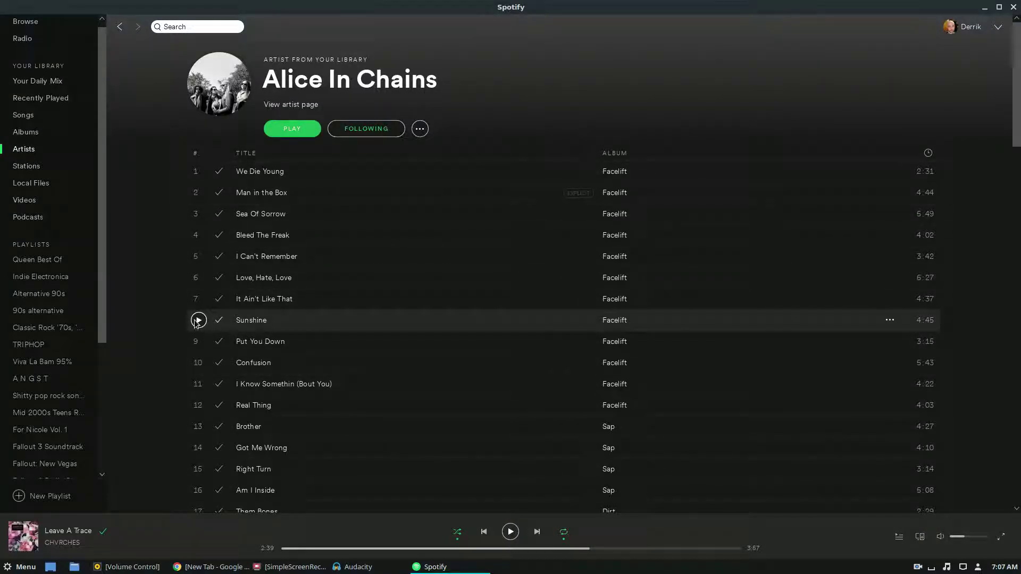
click(468, 331)
drag(964, 537, 955, 538)
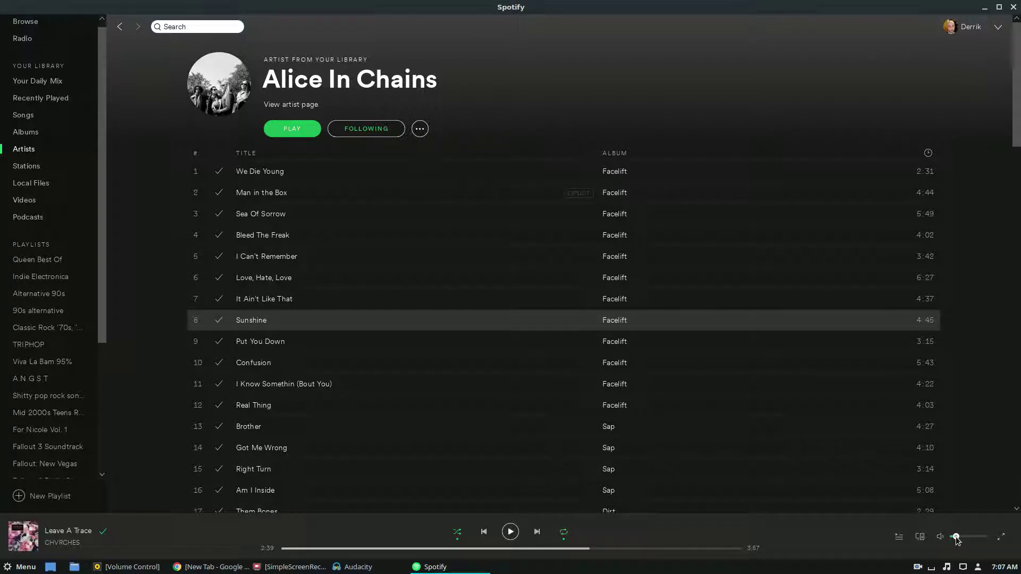
click(199, 321)
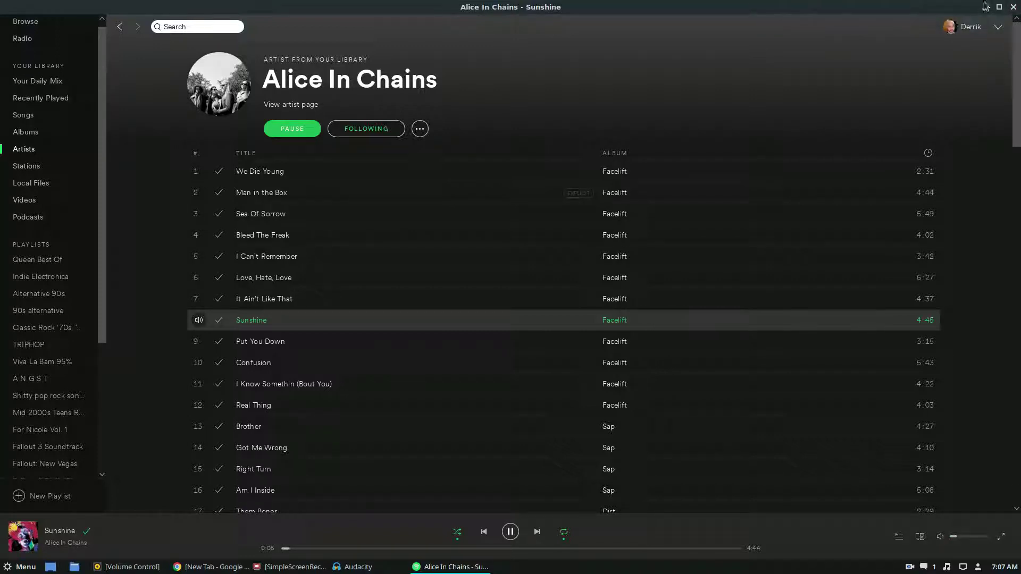
Record the speaker output into a new Audacity track and confirm Volume Control's capture routing
click(985, 10)
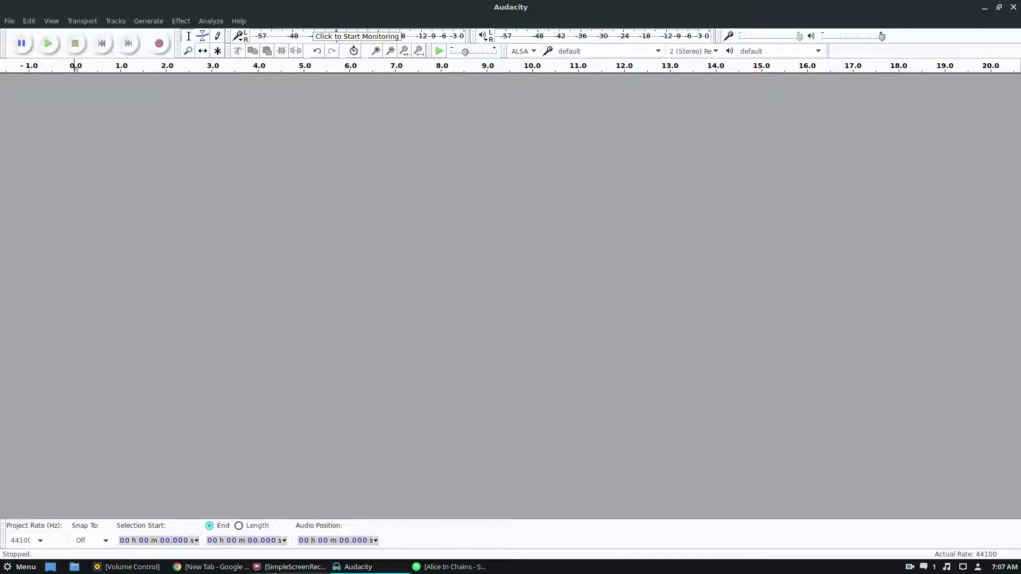
click(292, 567)
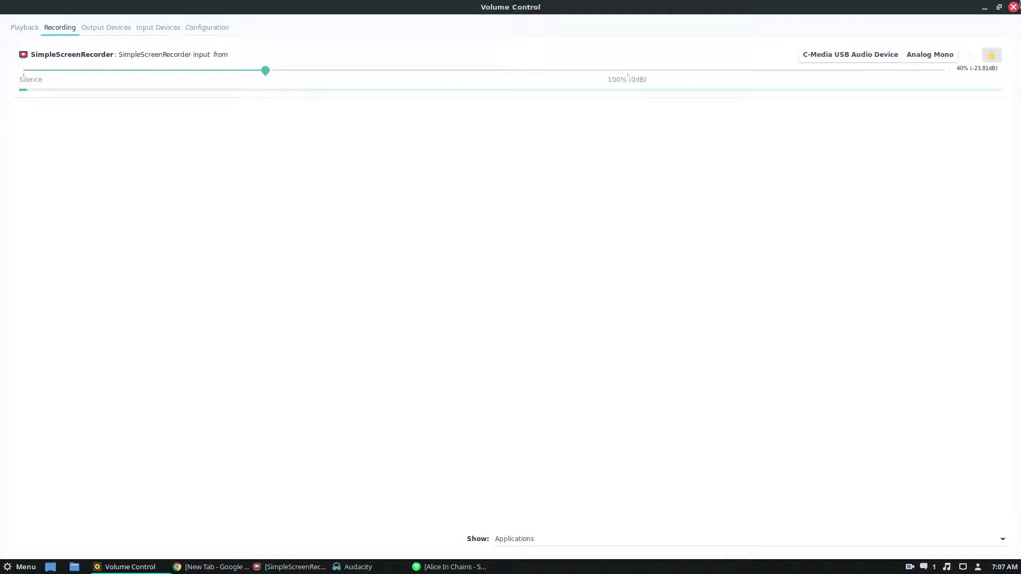
click(984, 7)
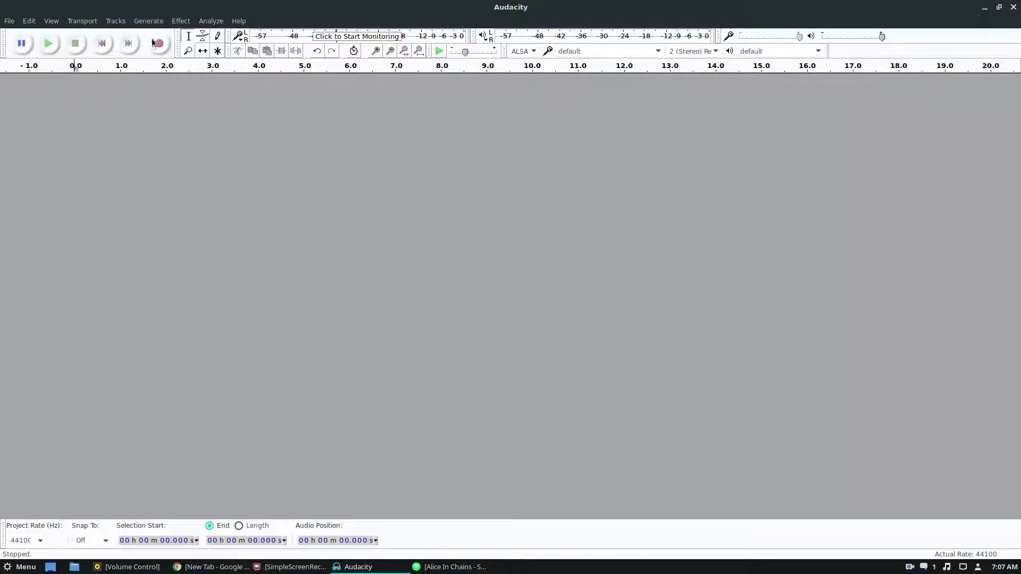
click(160, 44)
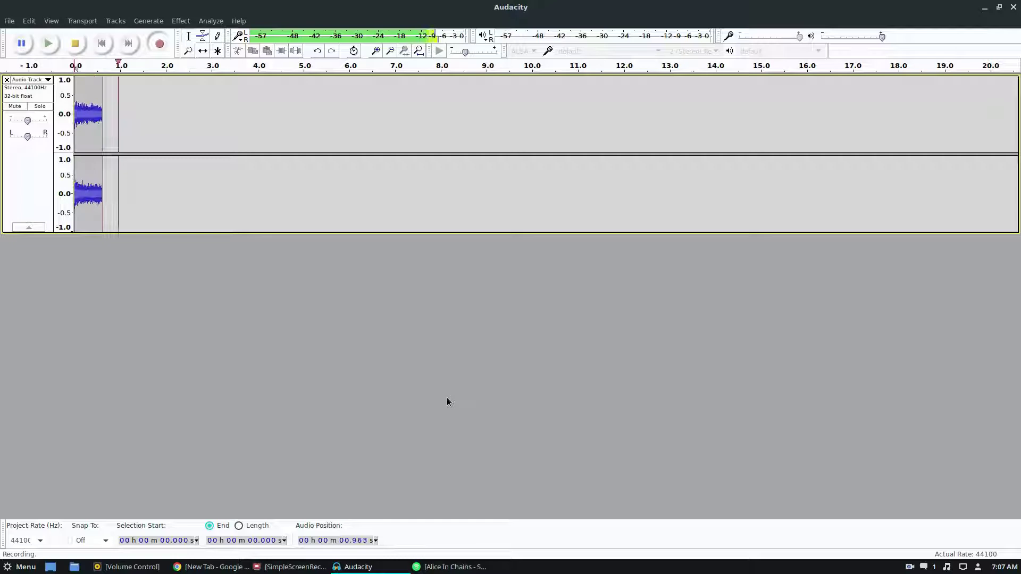
click(127, 567)
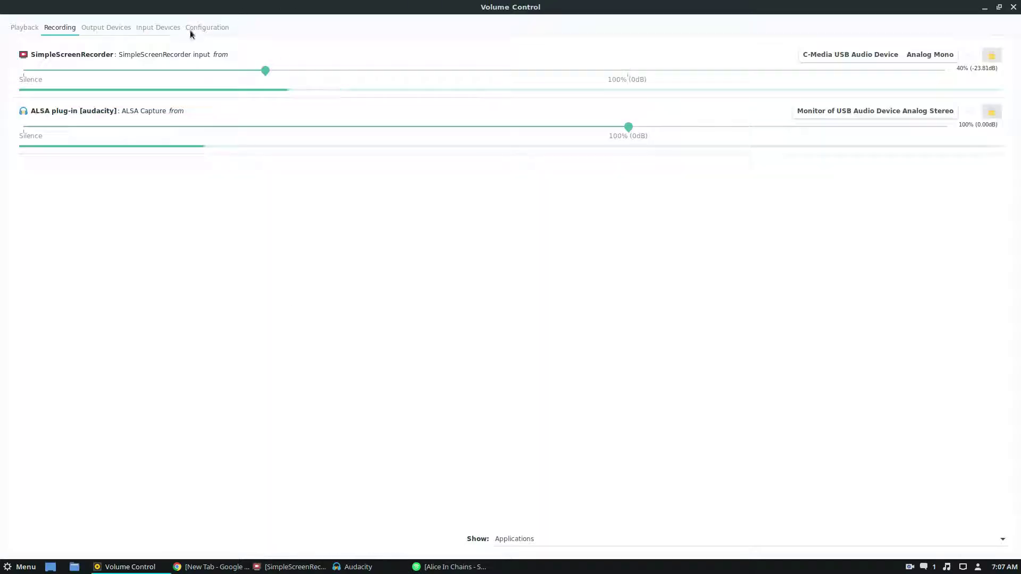
click(985, 7)
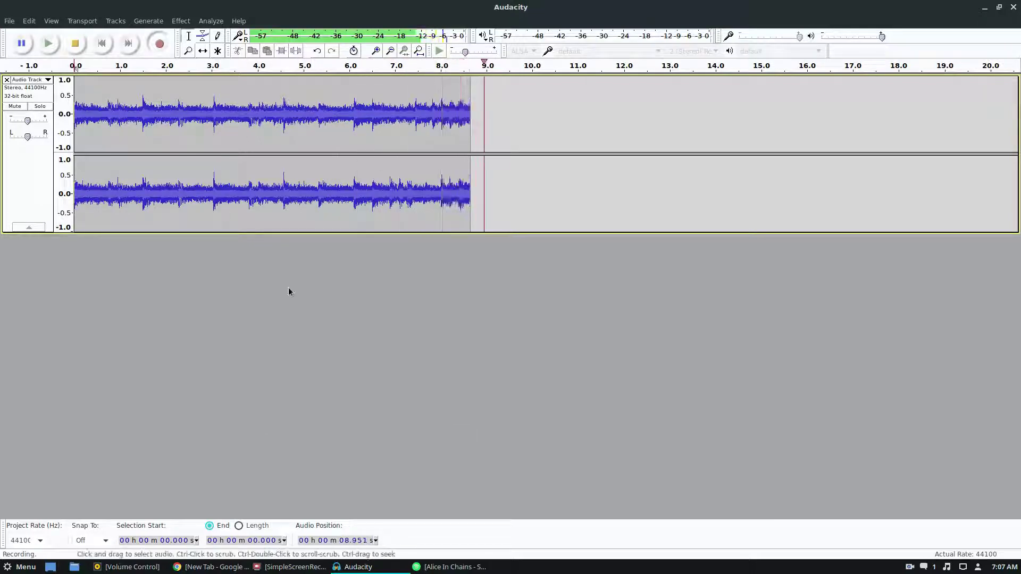
Pause the song in Spotify after about 14 seconds and return to Audacity
click(947, 567)
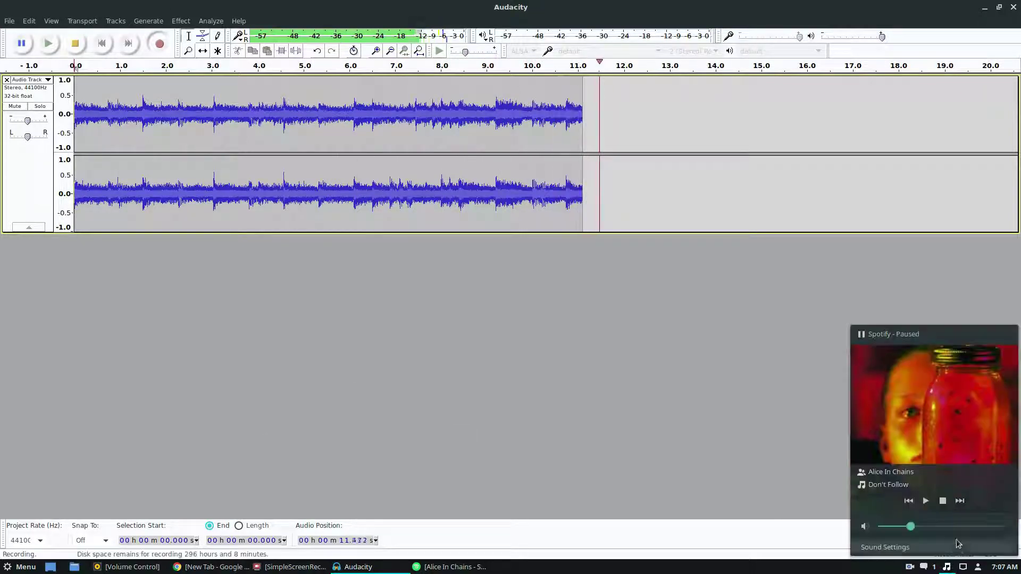
click(437, 565)
click(511, 532)
click(449, 567)
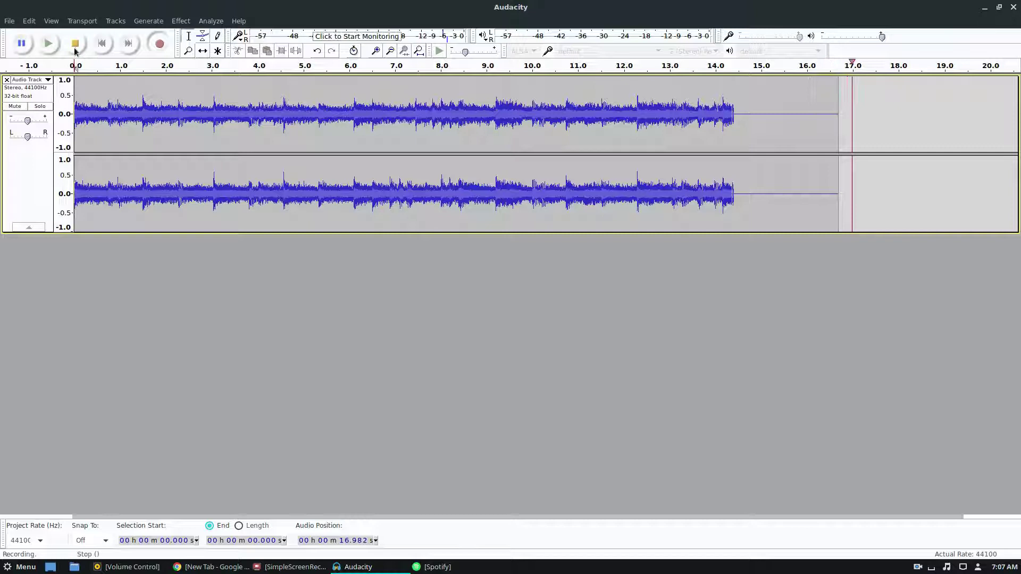
Stop recording and delete the silent tail so the clip ends at 14.466 s
key(space)
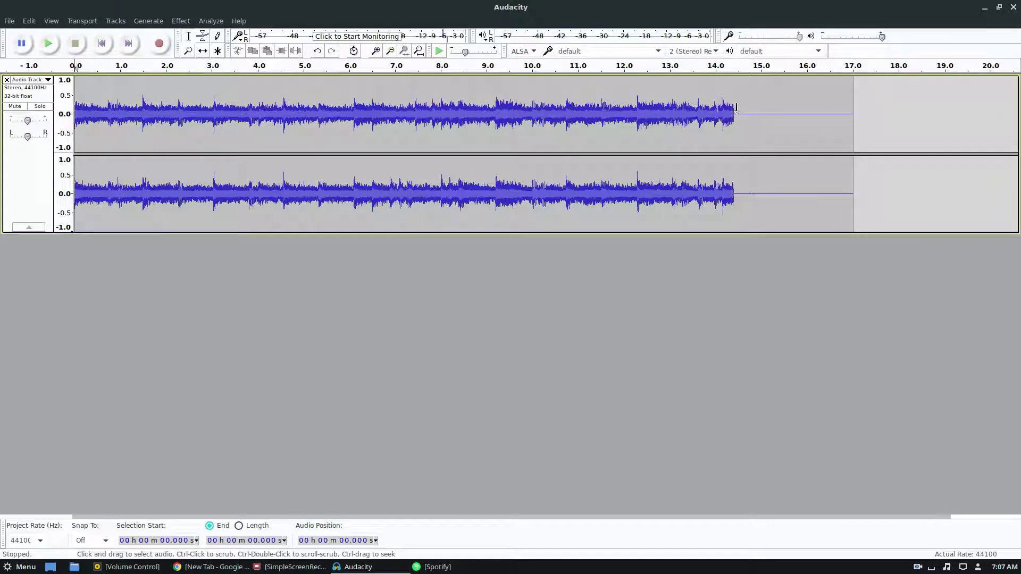
drag(737, 106, 979, 107)
key(Delete)
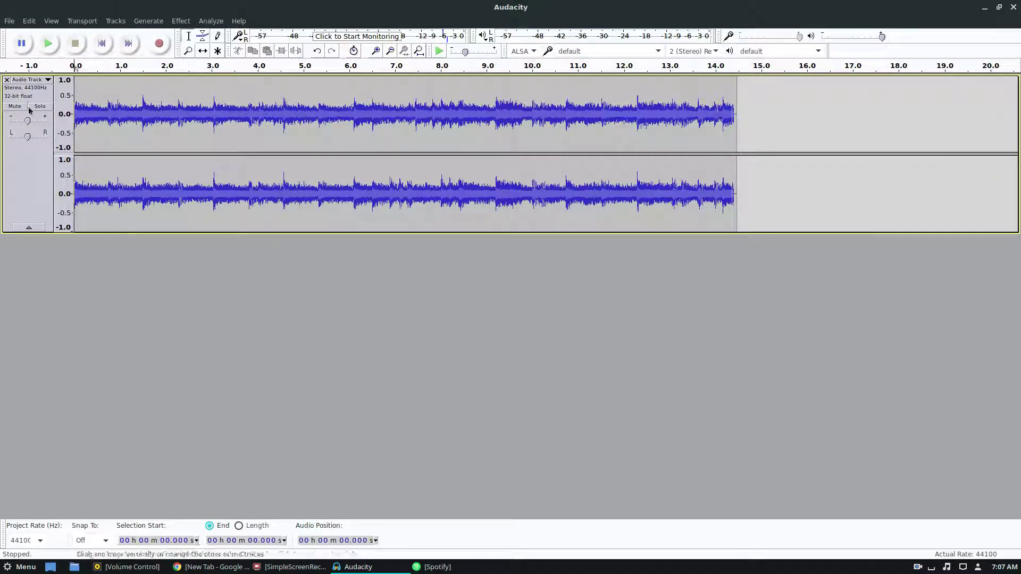
Apply Reverse and then Equalization to the whole clip
key(ctrl+a)
click(180, 20)
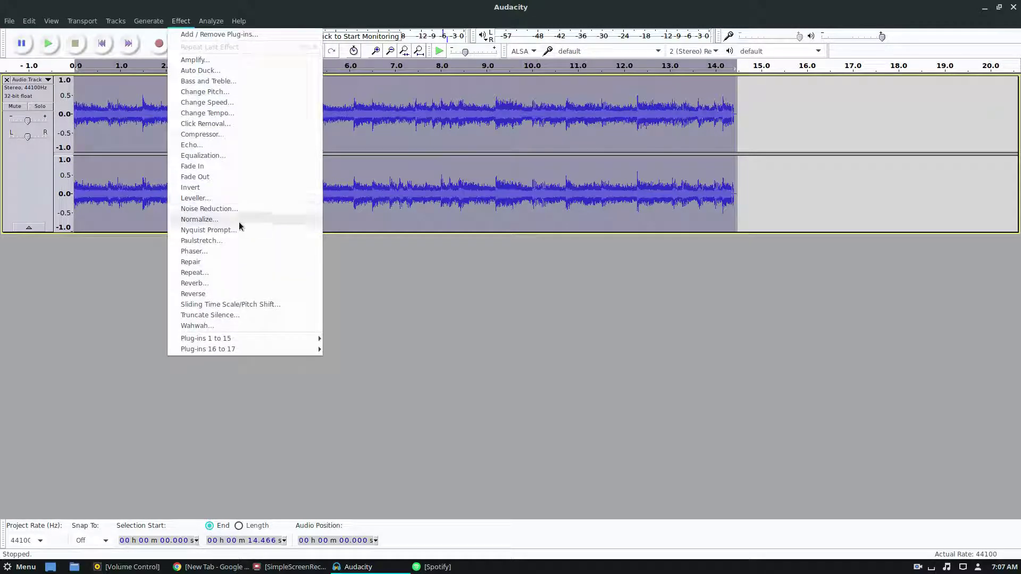
click(209, 293)
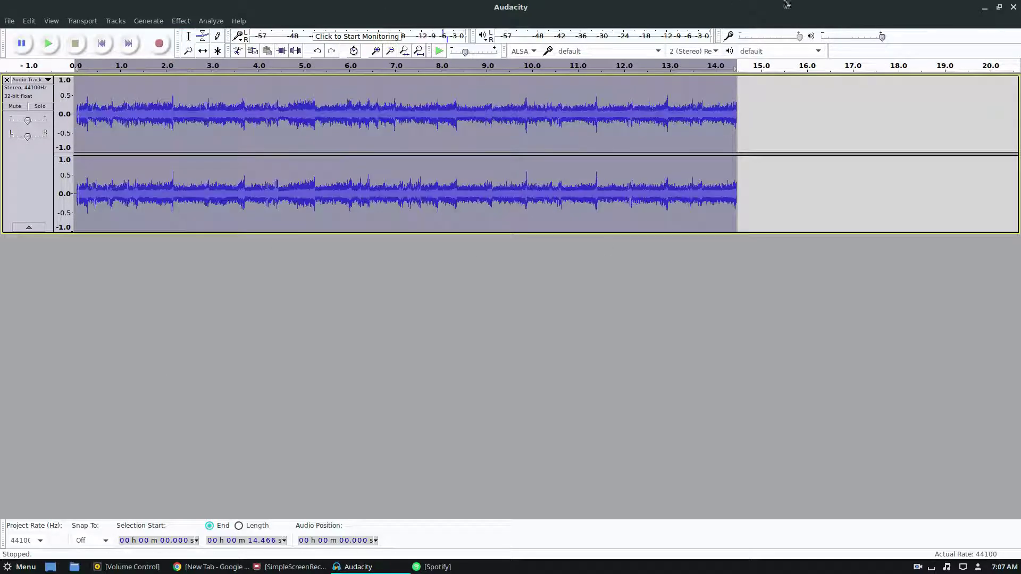
click(180, 21)
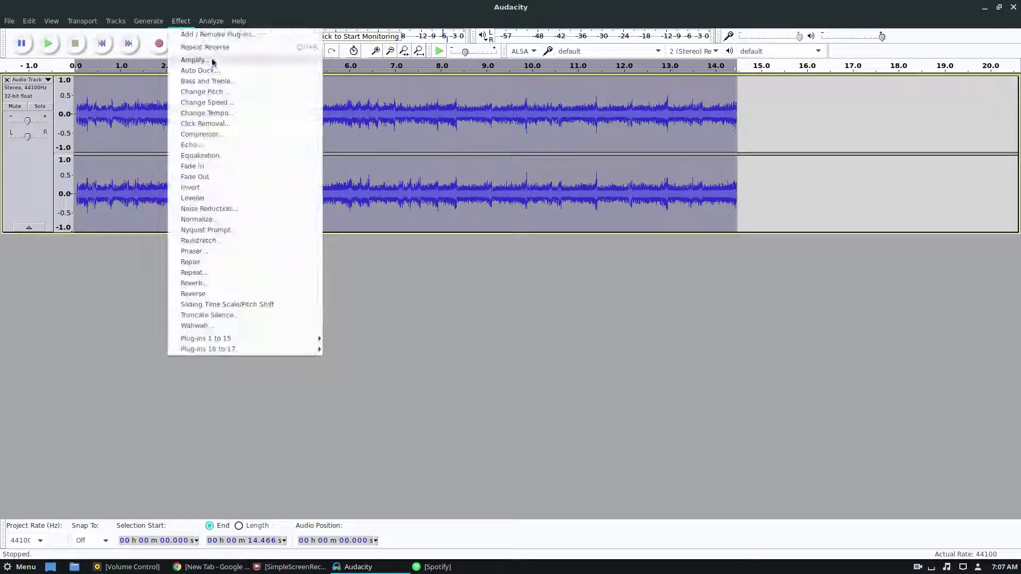
click(195, 155)
click(769, 412)
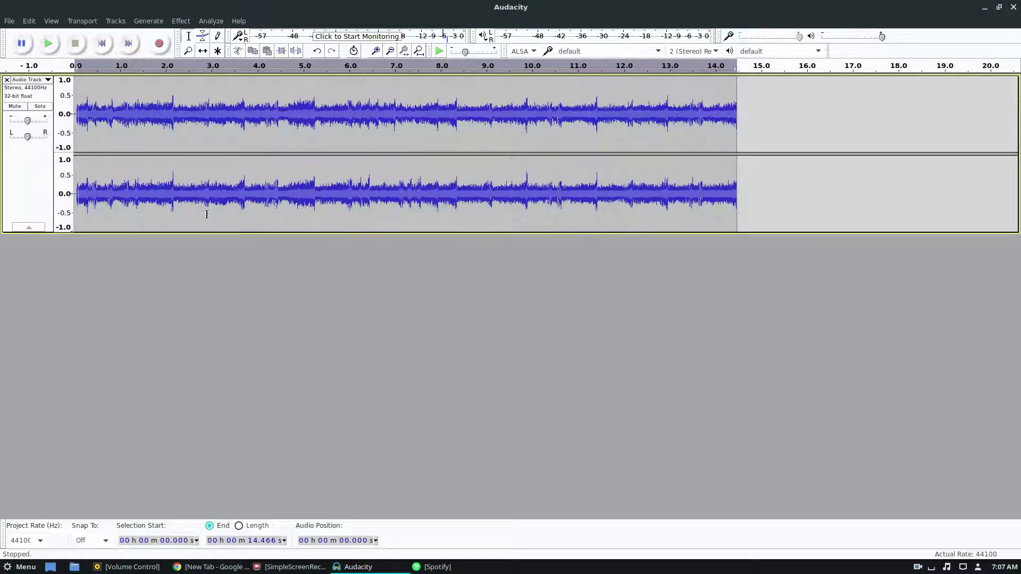
Export the clip as MP3 'alice-in-chains-test' to the Desktop, accepting the default metadata
click(9, 21)
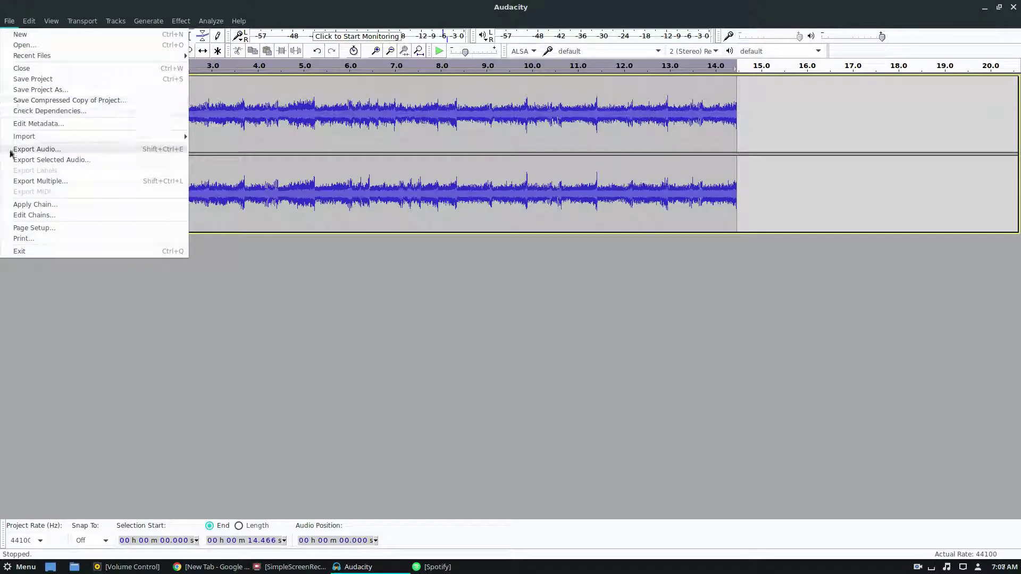
click(35, 156)
text(alic)
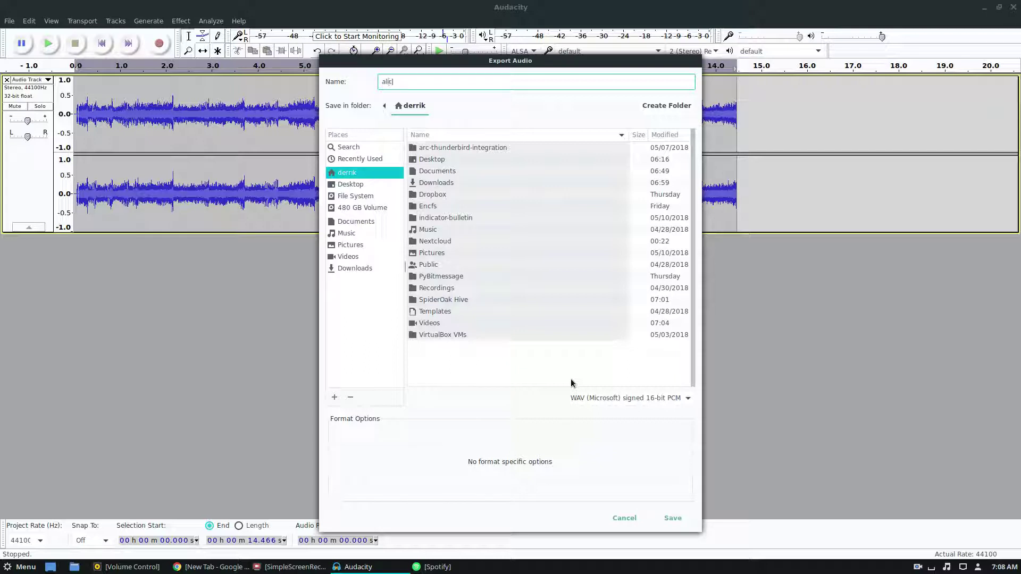
text(e-in-chains-tes)
text(test)
click(621, 397)
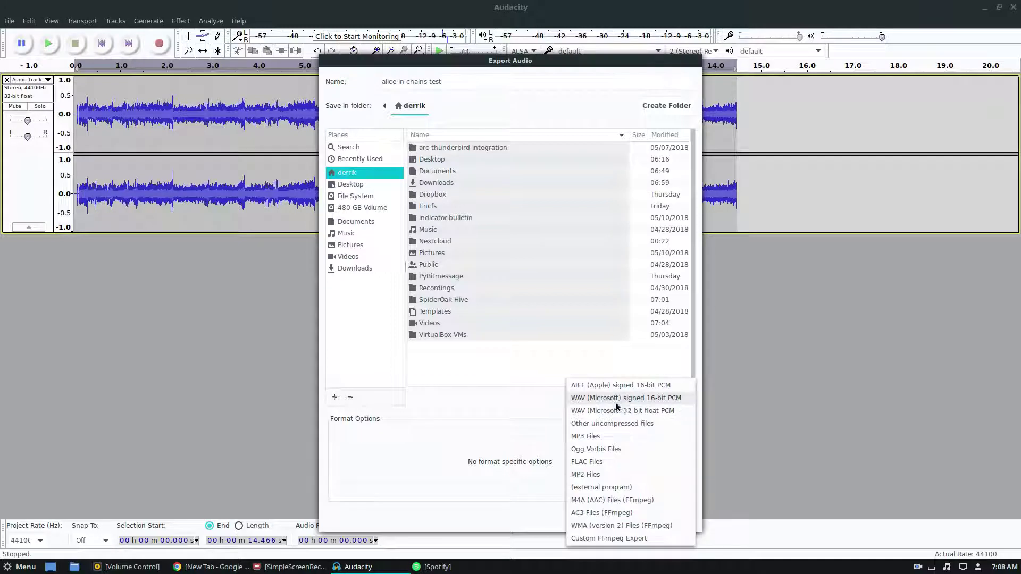
click(596, 436)
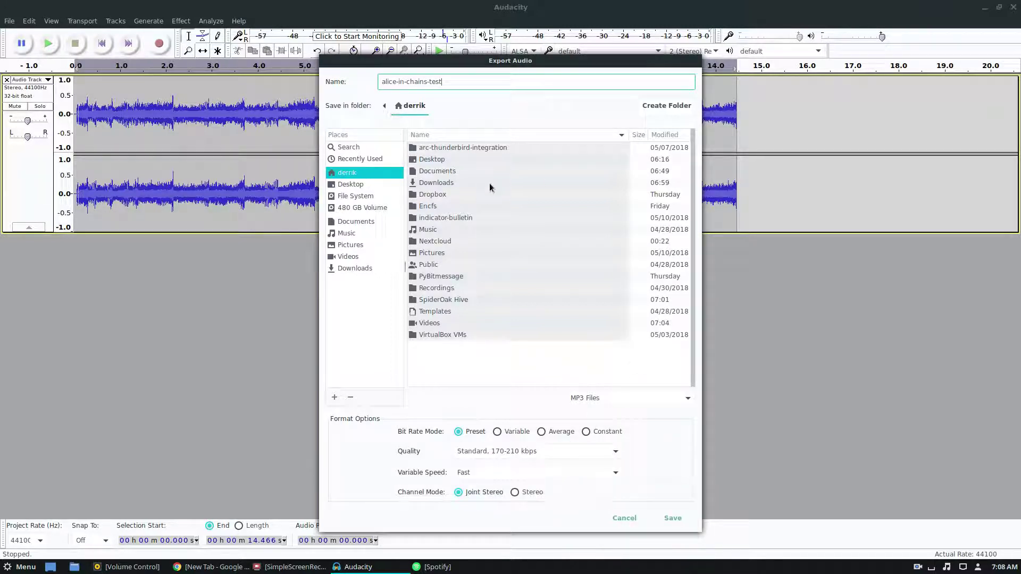
click(351, 186)
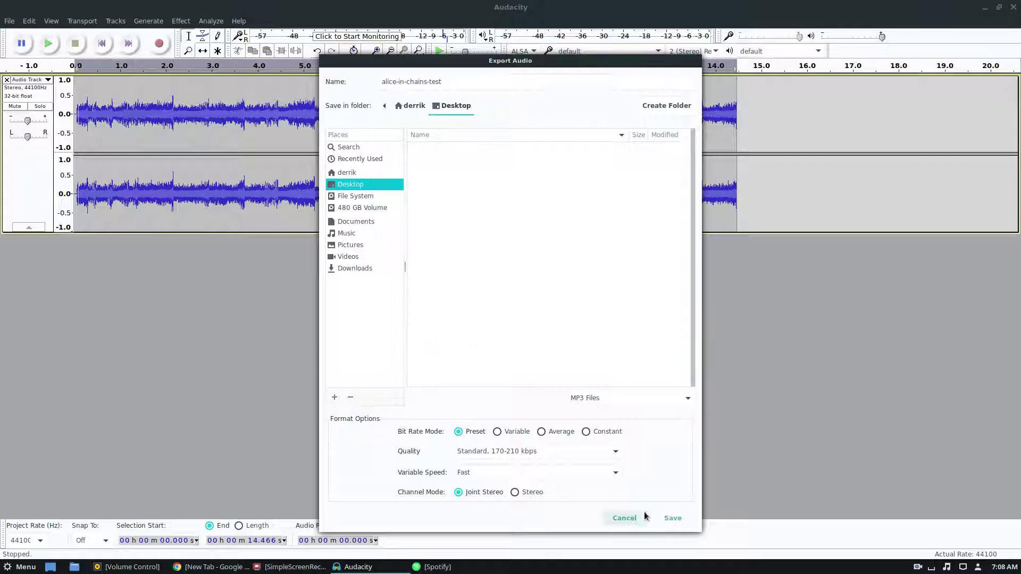
click(665, 519)
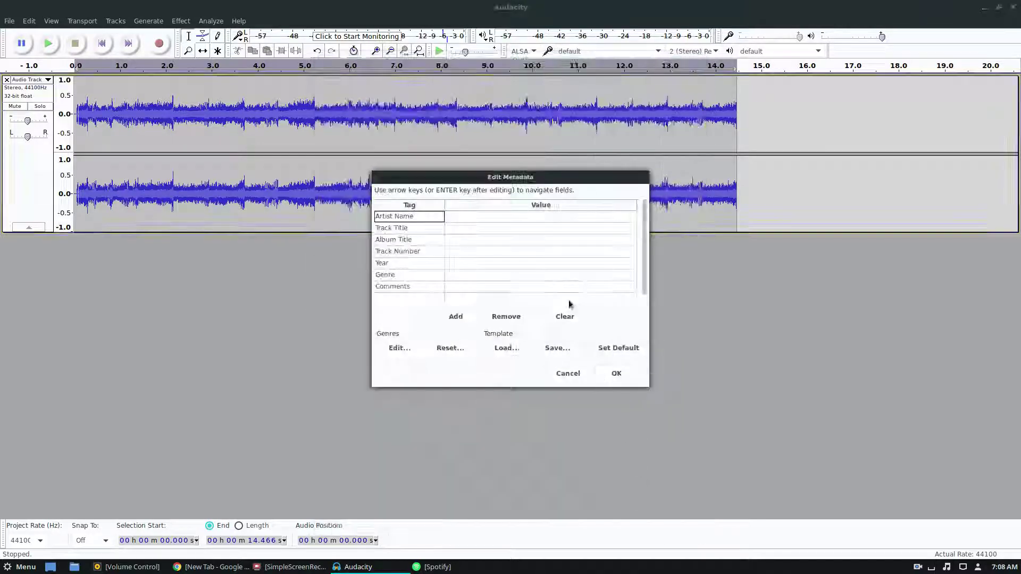
click(617, 374)
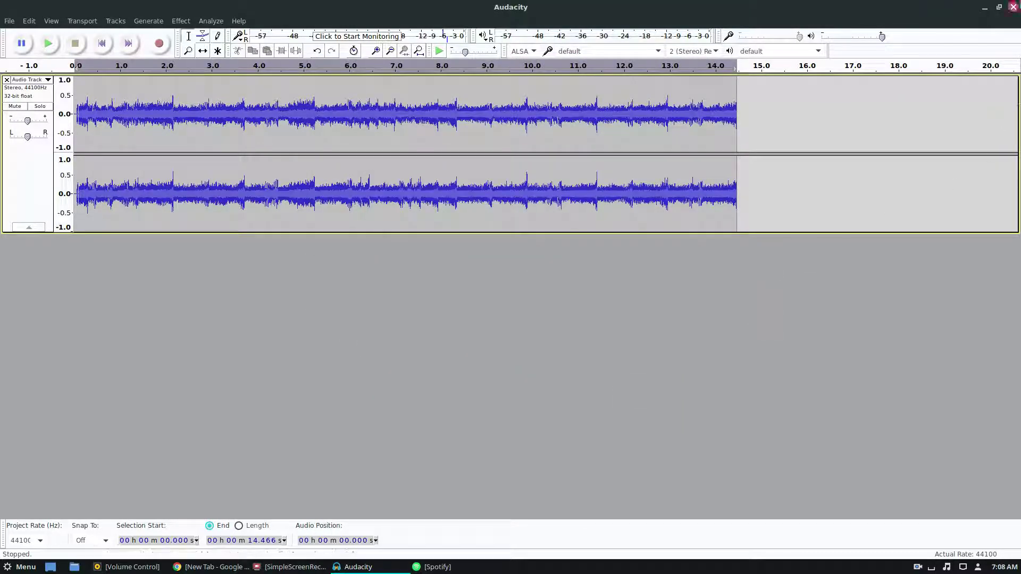
click(984, 7)
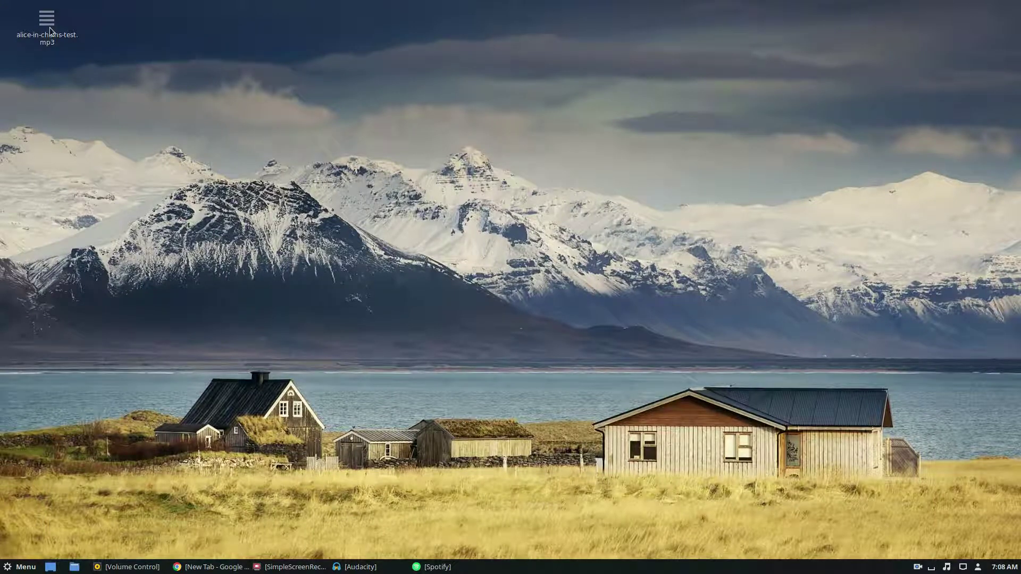
Play alice-in-chains-test.mp3 from the desktop in VLC media player, then close VLC
right_click(50, 29)
mouse_move(120, 49)
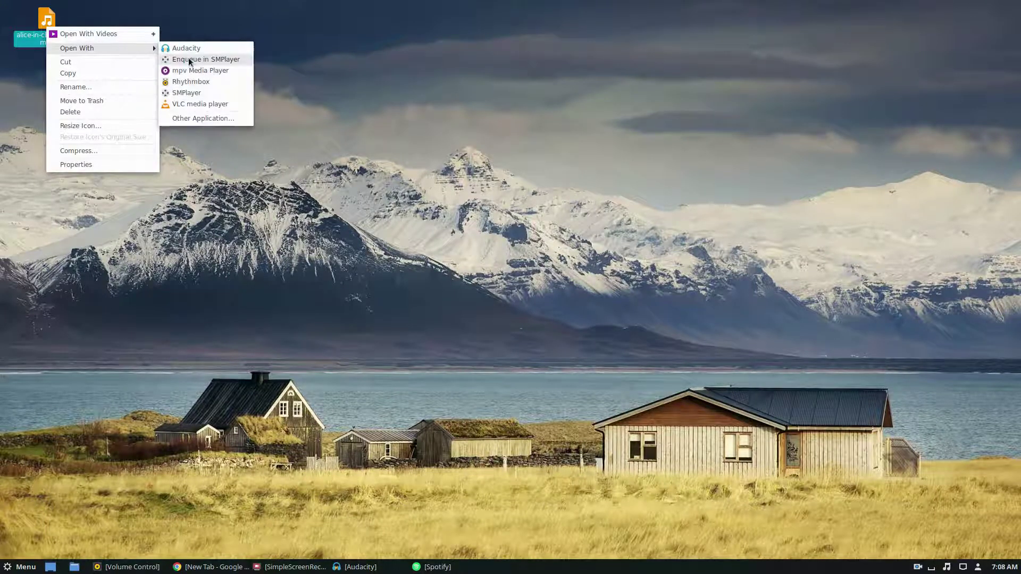
click(189, 103)
drag(806, 130, 512, 129)
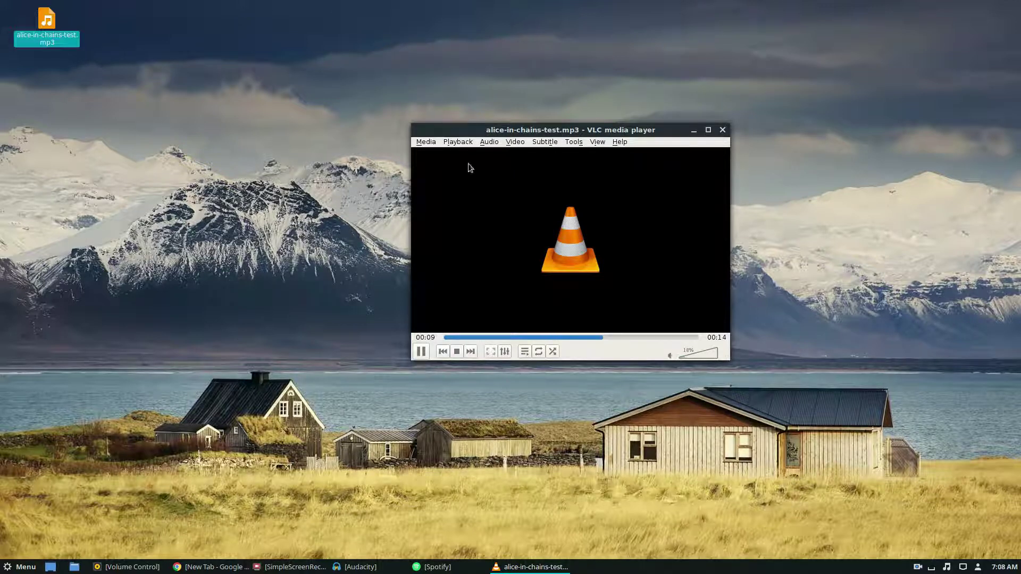
click(722, 130)
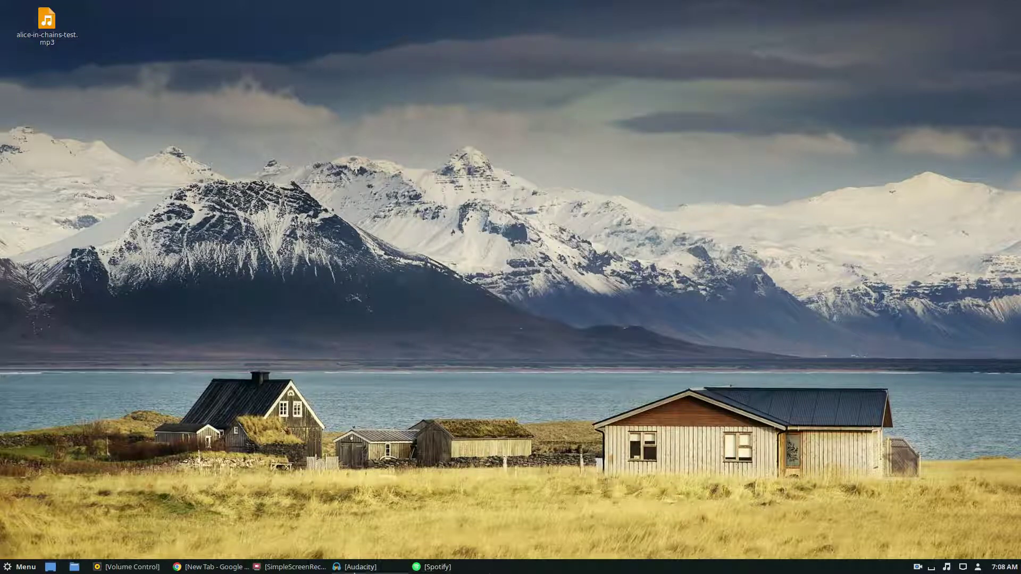
Remove the old track and load alice-in-chains-test.mp3 from the desktop into a maximized Audacity
click(356, 567)
click(11, 84)
drag(105, 54, 1018, 447)
drag(1009, 489, 278, 182)
drag(47, 21, 310, 292)
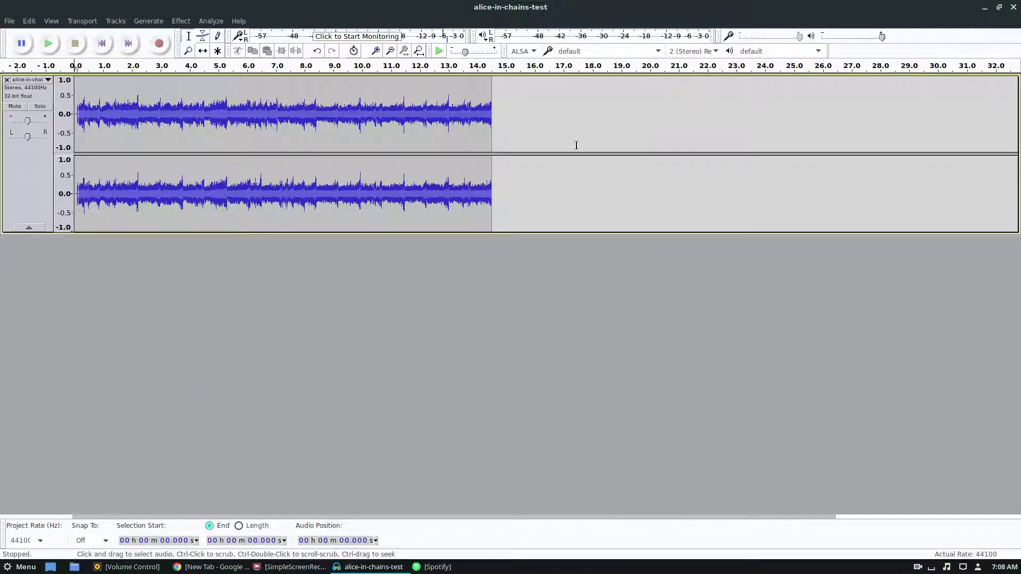
click(680, 92)
Reverse the whole MP3 back to forwards and play it briefly from 4.174 s
key(ctrl+a)
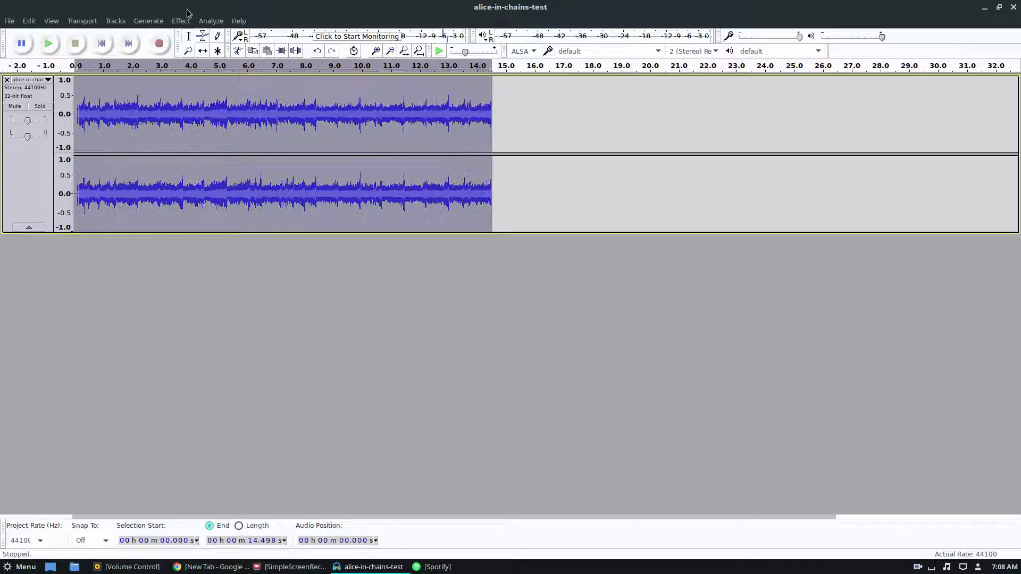
click(181, 21)
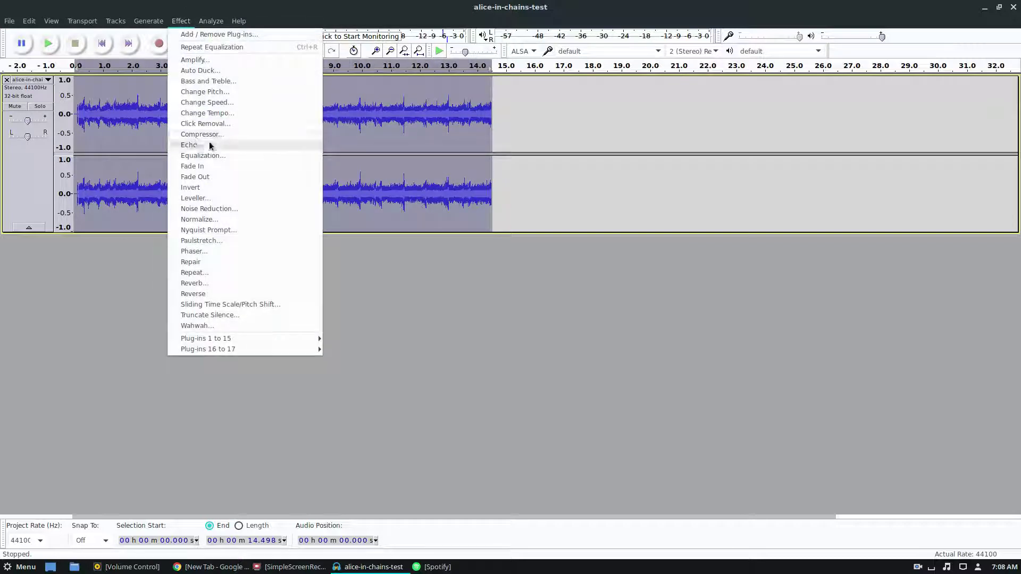
click(202, 294)
click(195, 113)
key(space)
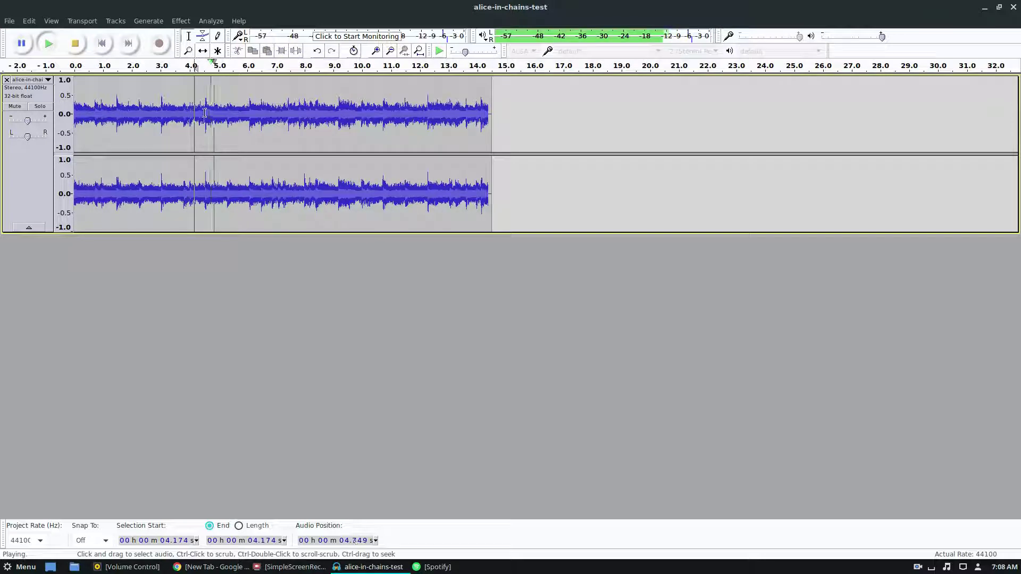
key(space)
Close Audacity without saving the changes and select the MP3 icon on the desktop
click(1013, 7)
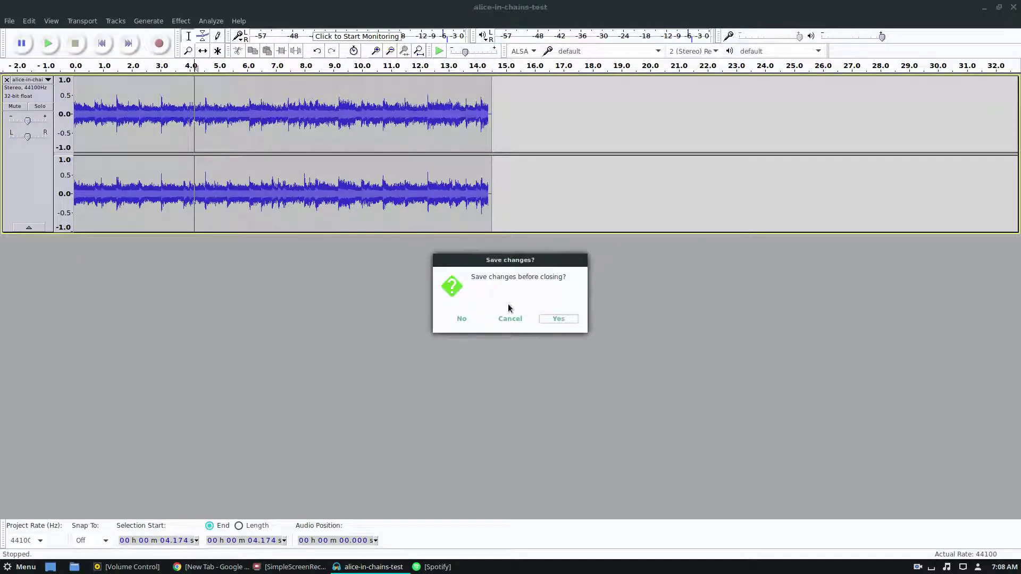
click(462, 308)
drag(419, 62, 48, 22)
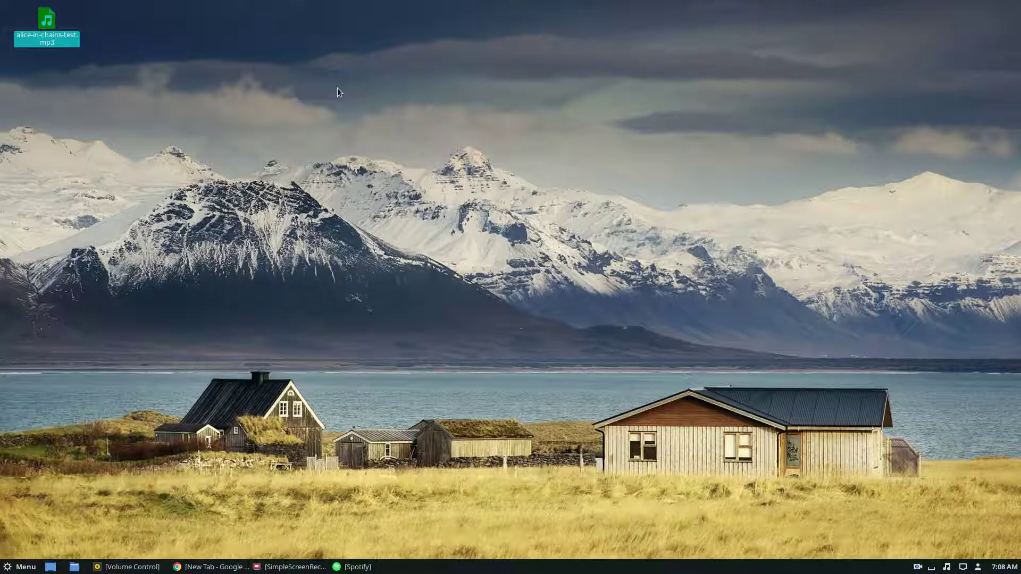
click(128, 567)
click(128, 567)
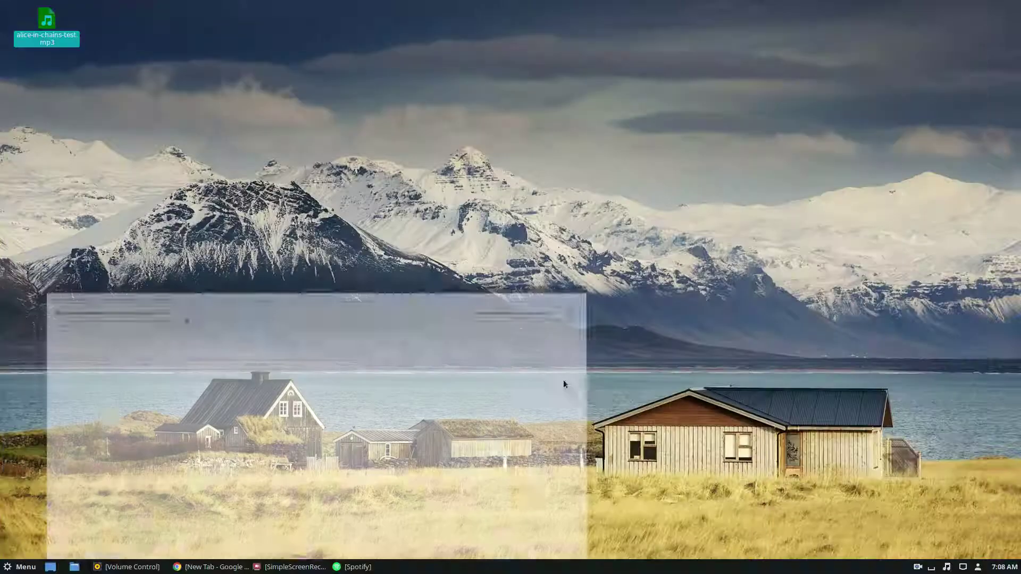